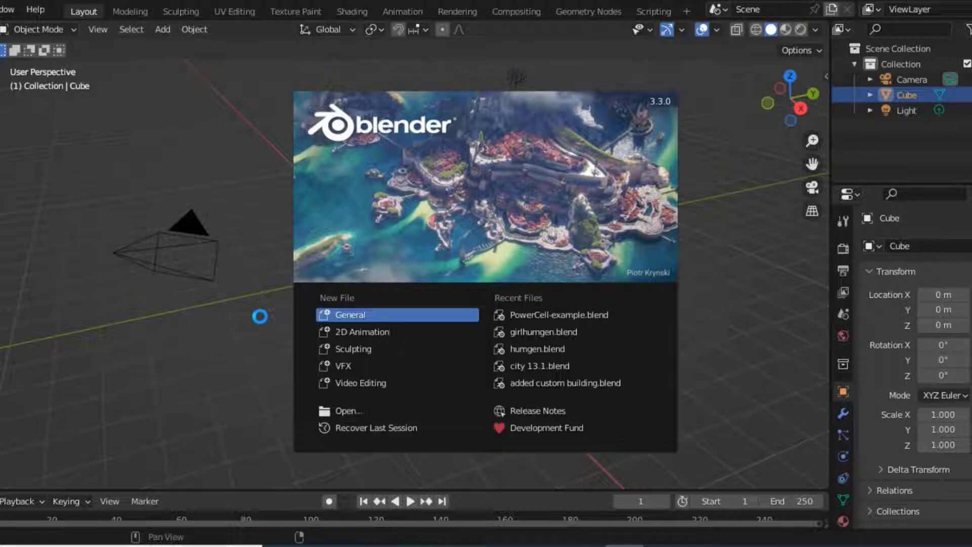
# Dismiss the splash screen and delete the default cube, camera and light.
pyautogui.click(260, 319)
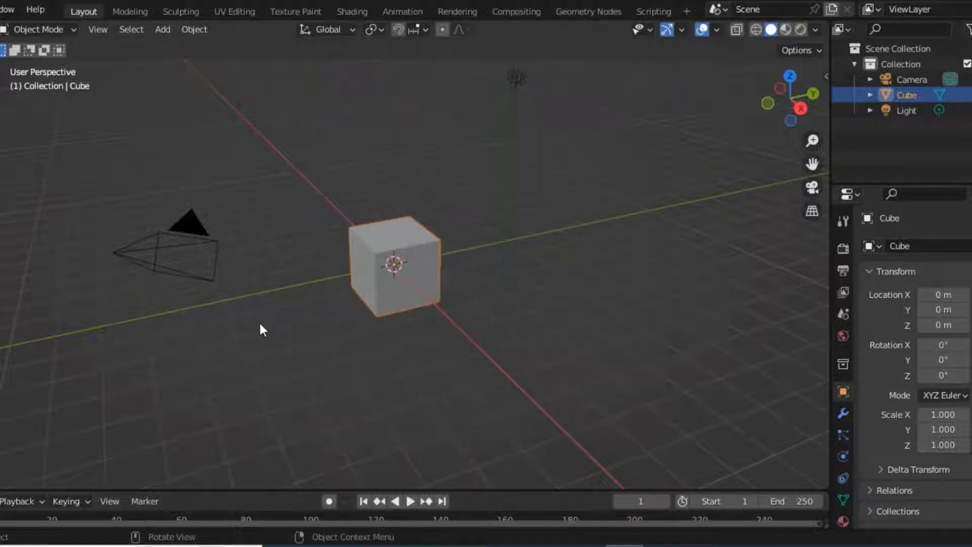
pyautogui.press('a')
pyautogui.press('Delete')
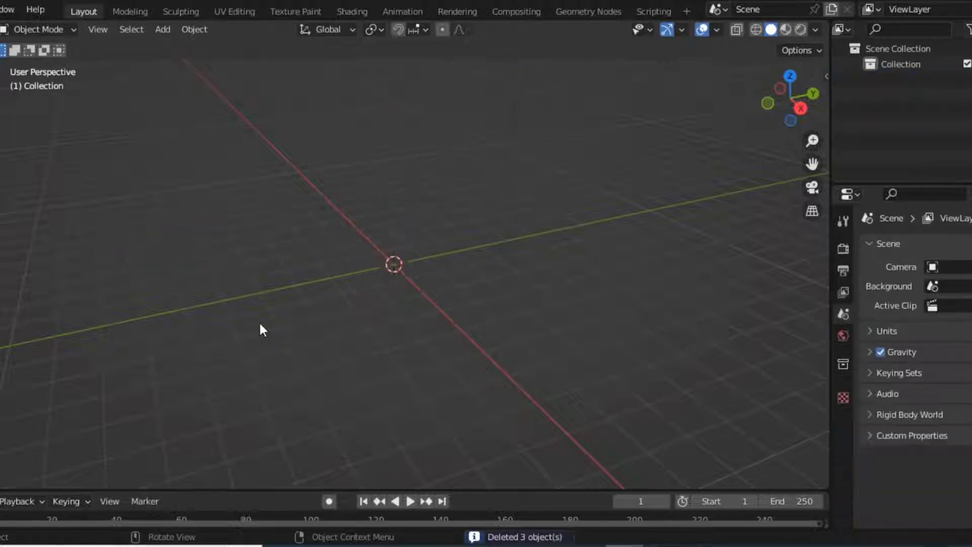
# Initialize the Advanced Ocean Modifier from the Adv-Ocean sidebar tab.
pyautogui.press('n')
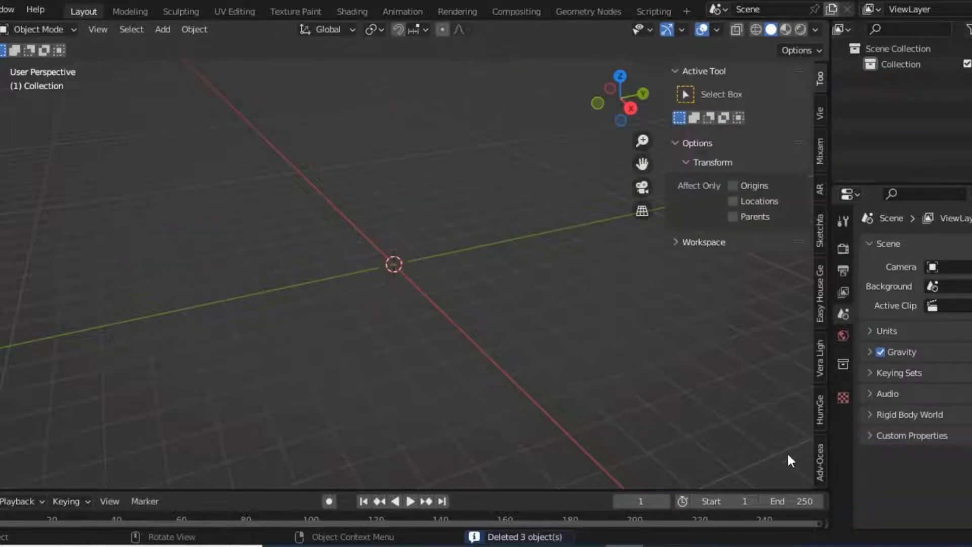
pyautogui.click(820, 464)
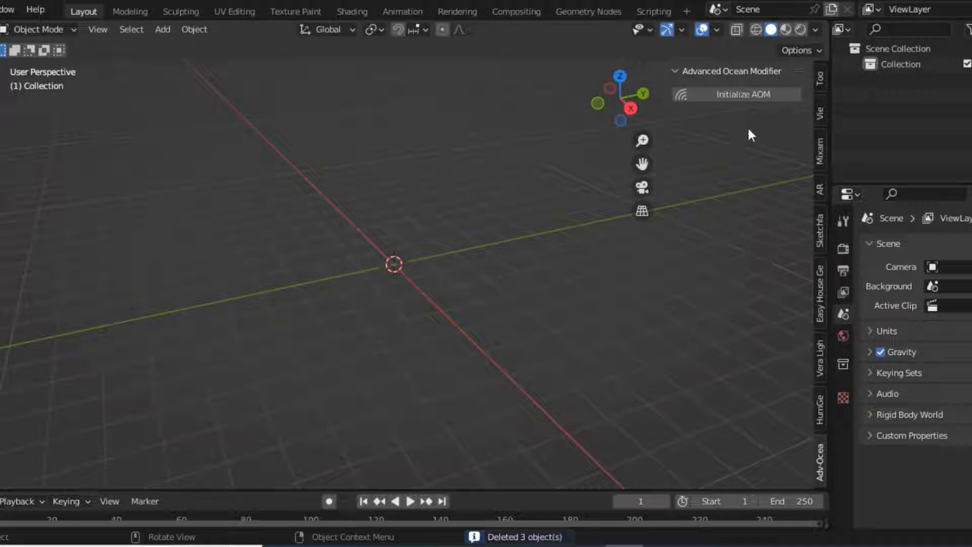
pyautogui.click(754, 95)
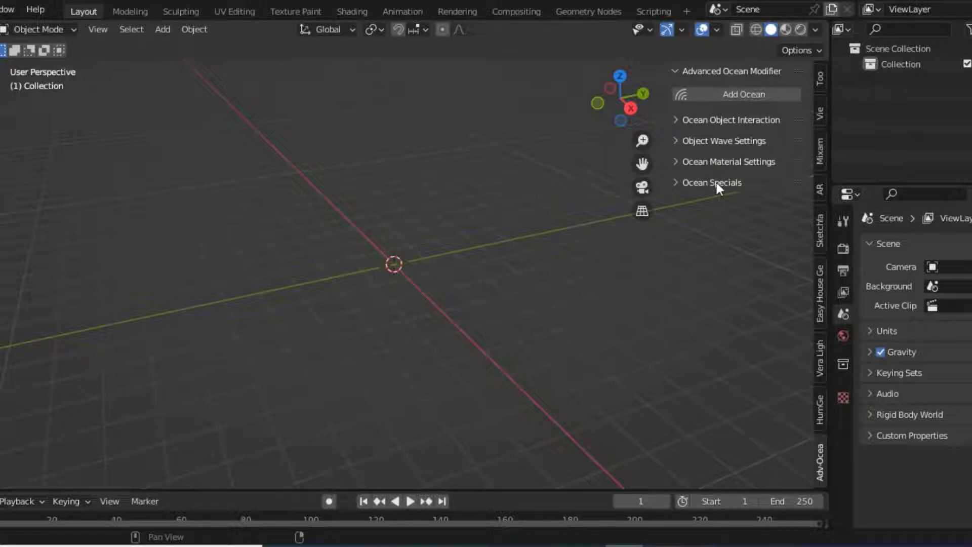
# Add a Lively-preset AdvOcean surface and play its animation in an enlarged timeline.
pyautogui.click(742, 94)
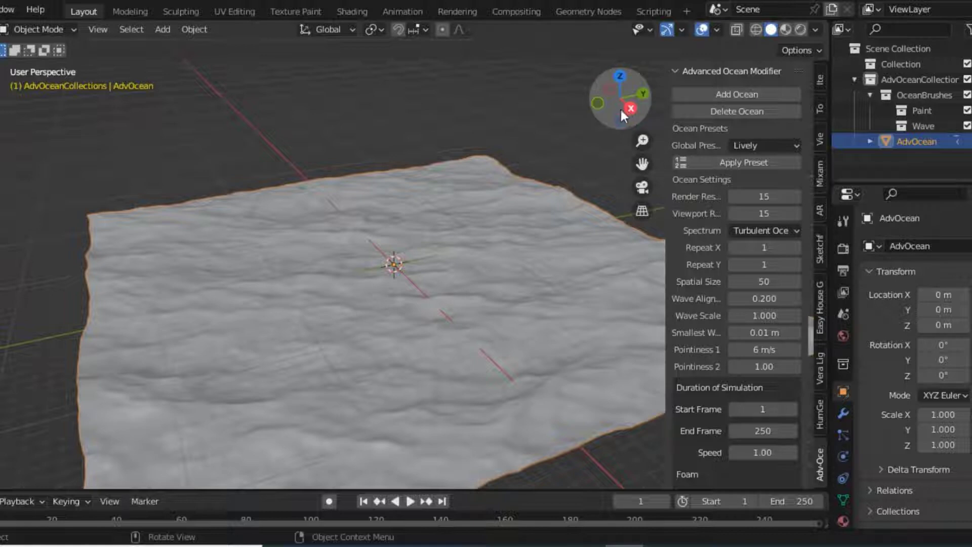
pyautogui.moveTo(621, 107)
pyautogui.mouseDown()
pyautogui.moveTo(628, 76)
pyautogui.moveTo(623, 119)
pyautogui.mouseUp()
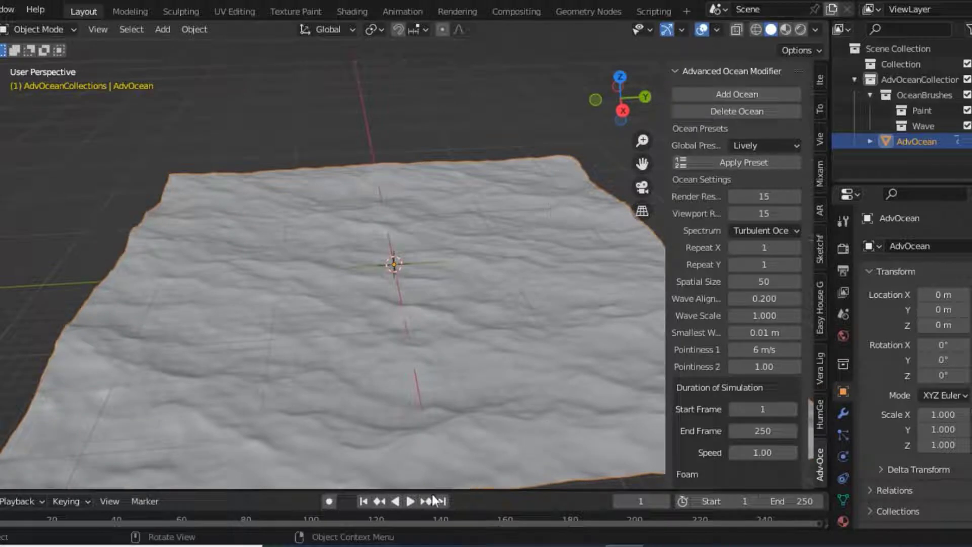
pyautogui.click(411, 502)
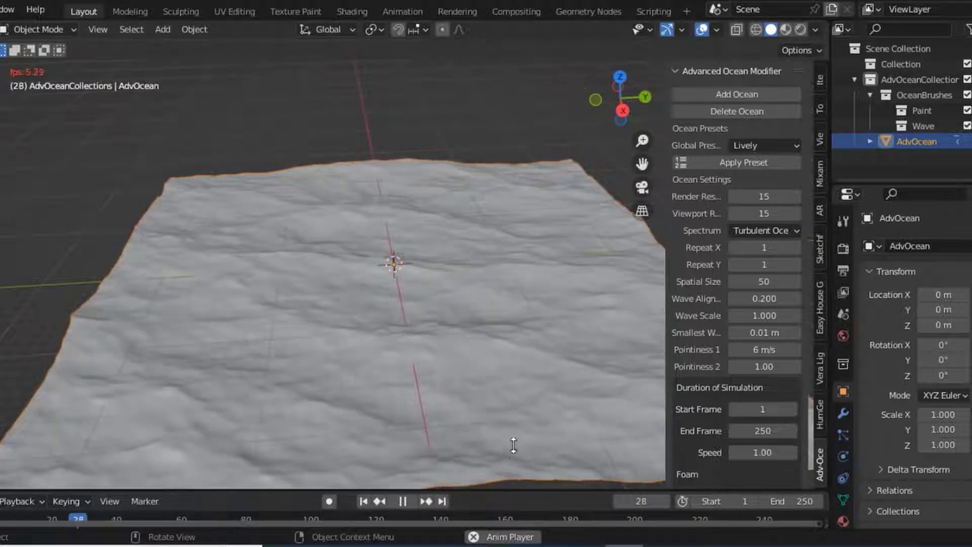
pyautogui.moveTo(513, 489); pyautogui.dragTo(516, 428)
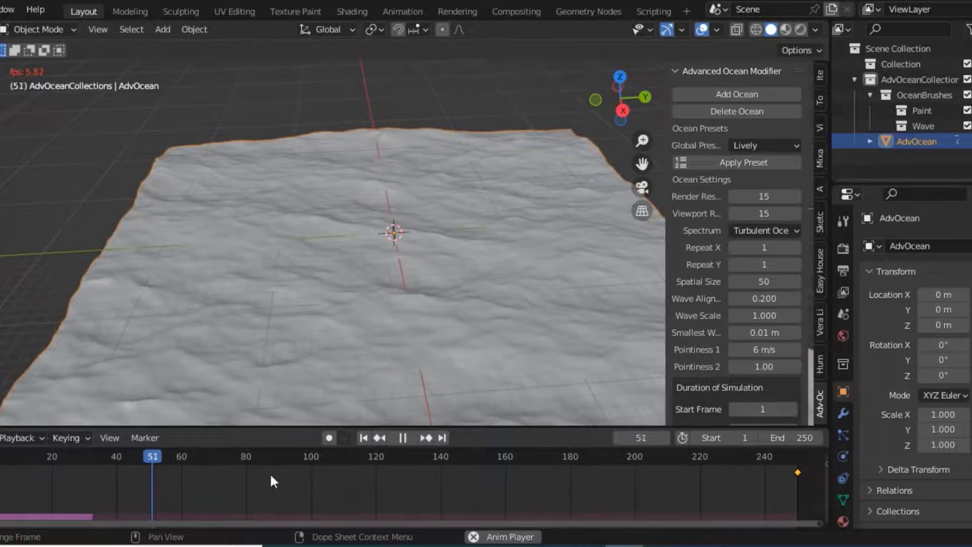
# Apply the Stormy global preset and preview the rougher waves, stopping at frame 86.
pyautogui.click(406, 437)
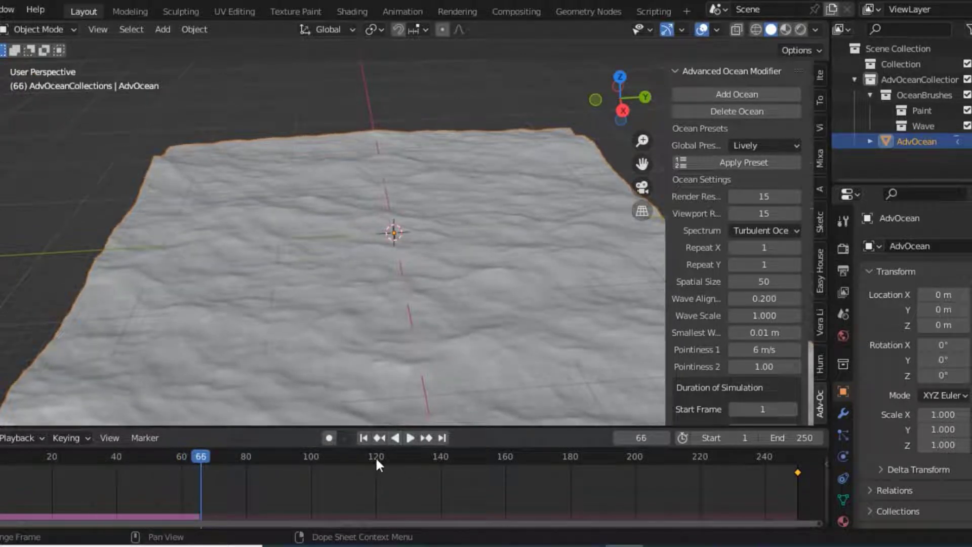
pyautogui.click(774, 142)
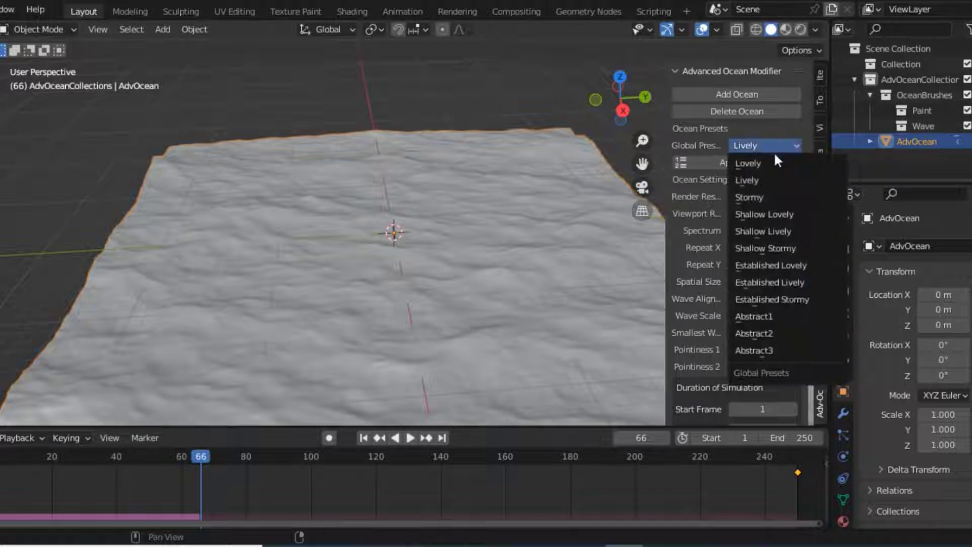
pyautogui.click(764, 198)
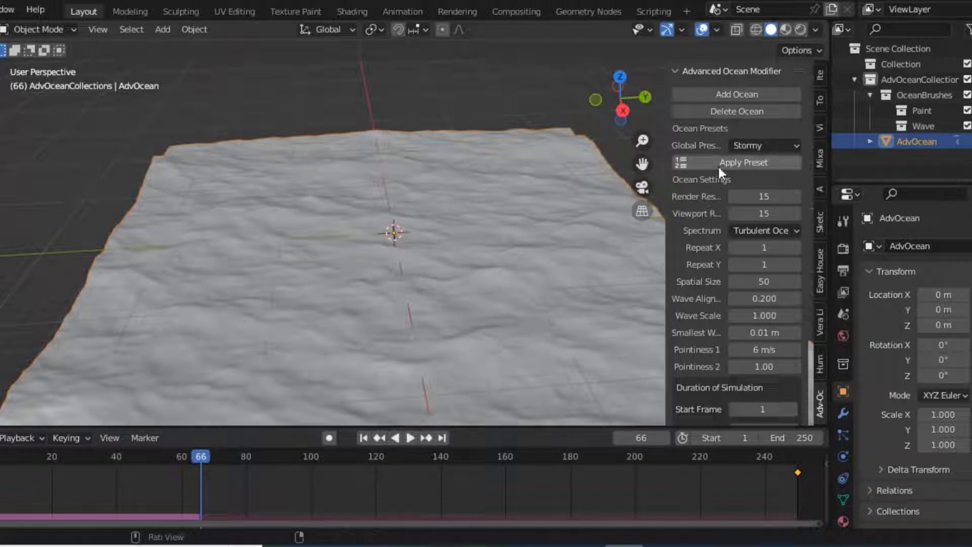
pyautogui.click(731, 162)
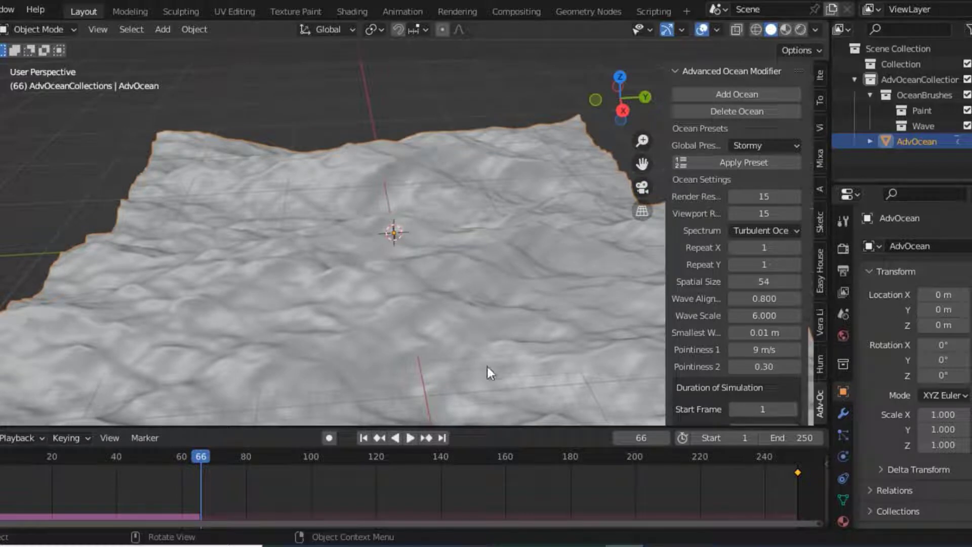
pyautogui.click(411, 438)
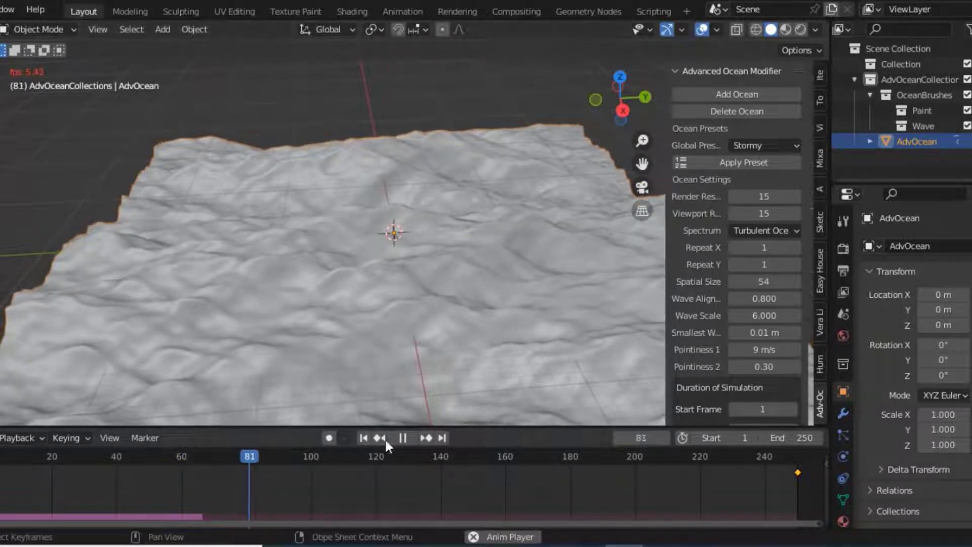
pyautogui.click(402, 437)
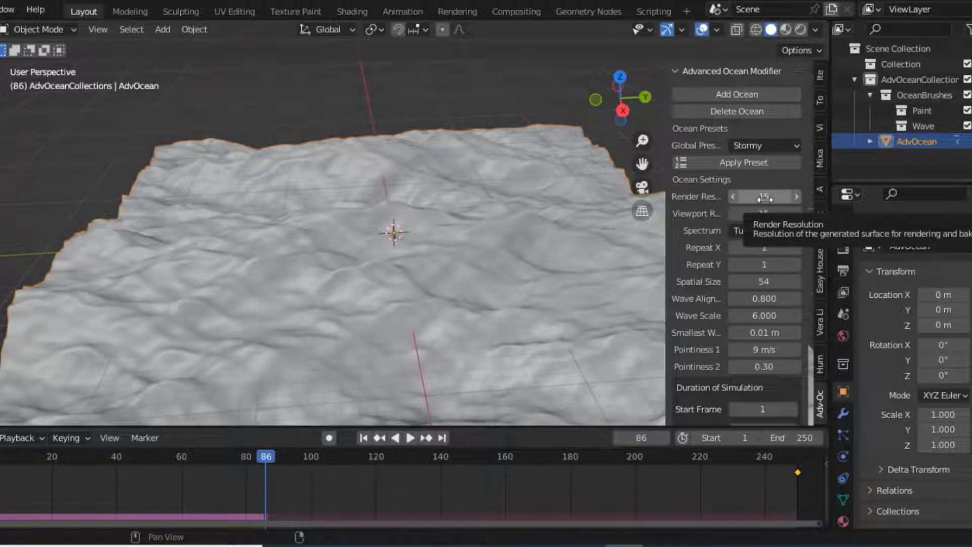
# Lower the ocean's render and viewport resolution, then preview playback up to frame 175.
pyautogui.click(734, 196)
pyautogui.click(734, 196)
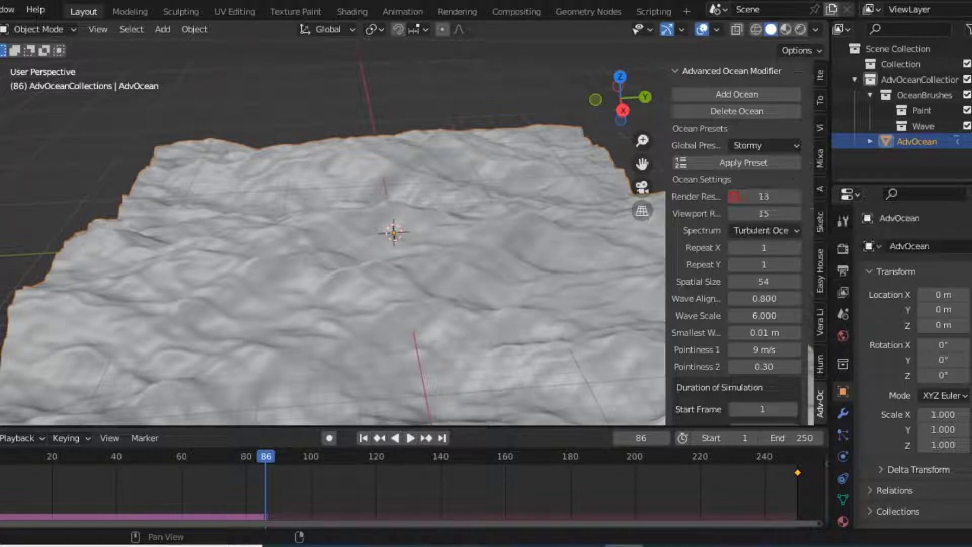
pyautogui.click(735, 214)
pyautogui.click(735, 215)
pyautogui.click(734, 214)
pyautogui.click(735, 214)
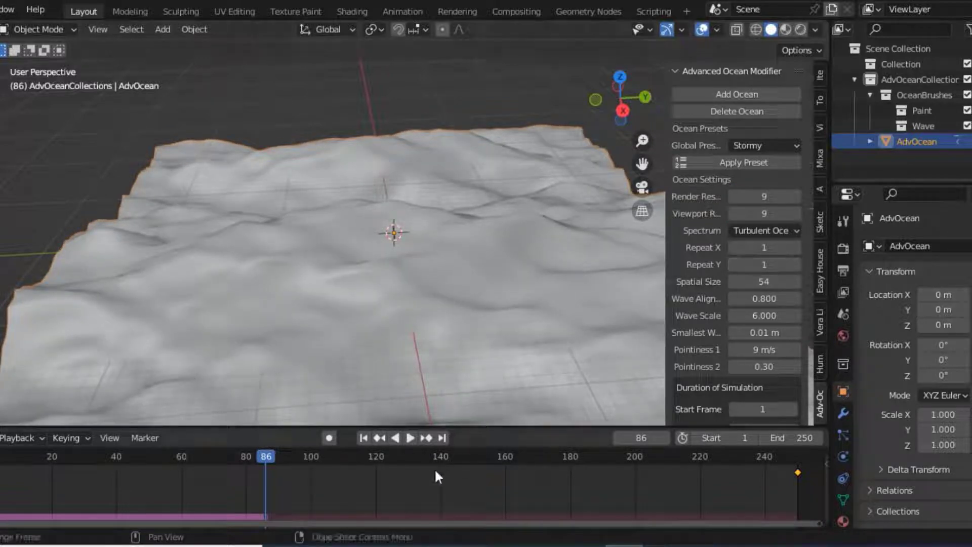
pyautogui.click(410, 438)
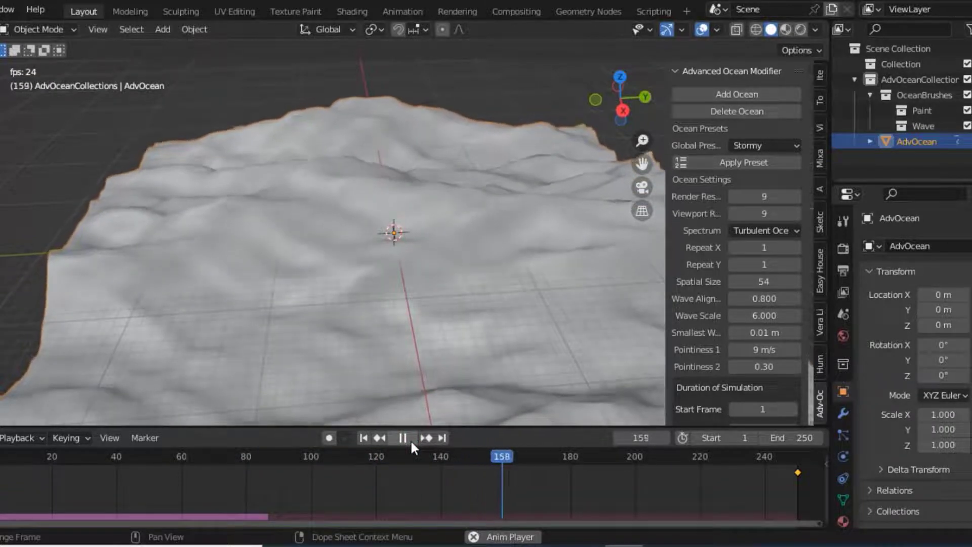
pyautogui.click(410, 440)
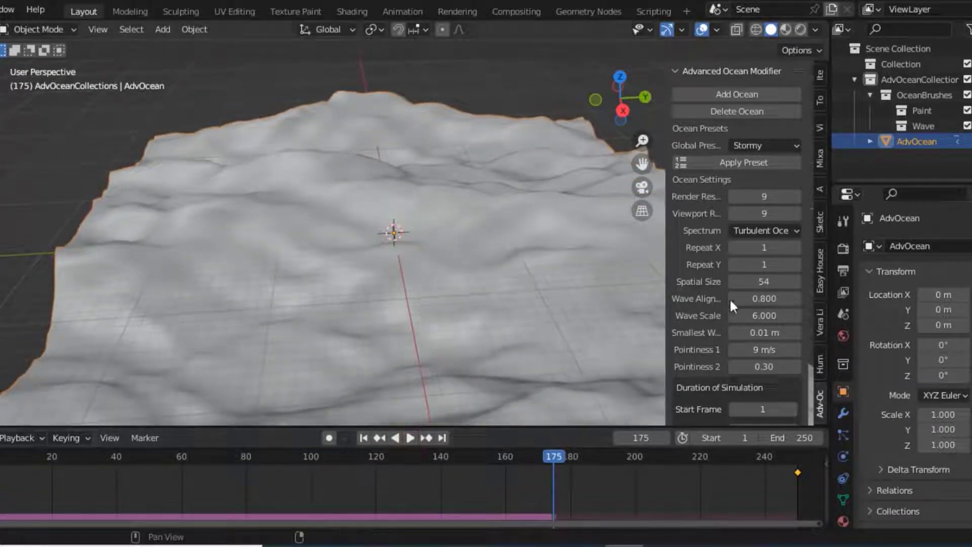
# Set the ocean simulation Speed to 1.50 and resume playing the animation.
pyautogui.scroll(-2, 752, 306)
pyautogui.scroll(-3, 752, 310)
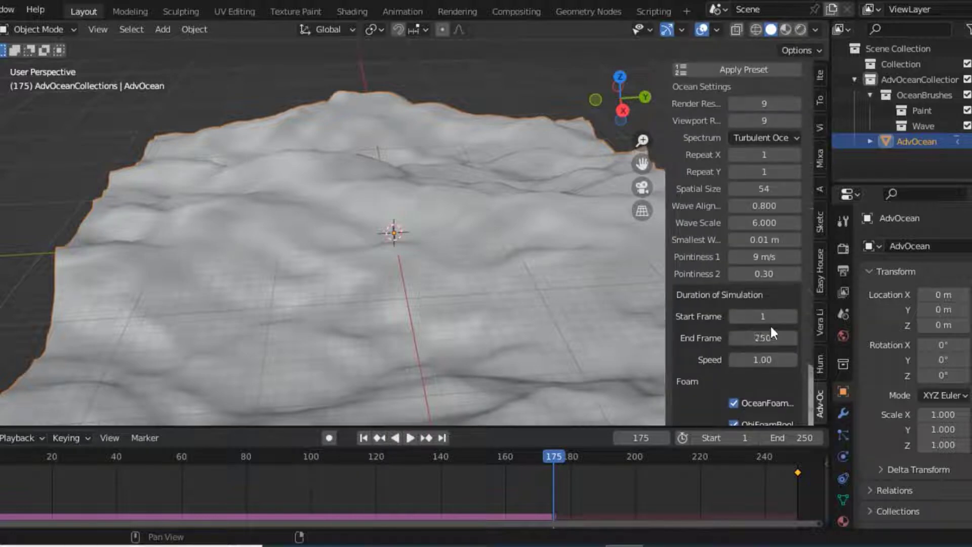
pyautogui.scroll(-2, 773, 336)
pyautogui.scroll(-2, 772, 335)
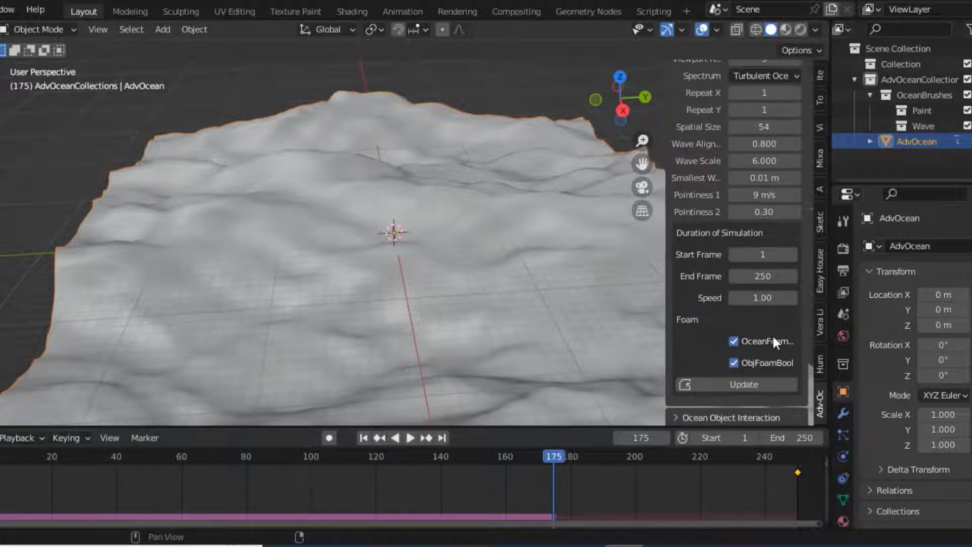
pyautogui.click(775, 299)
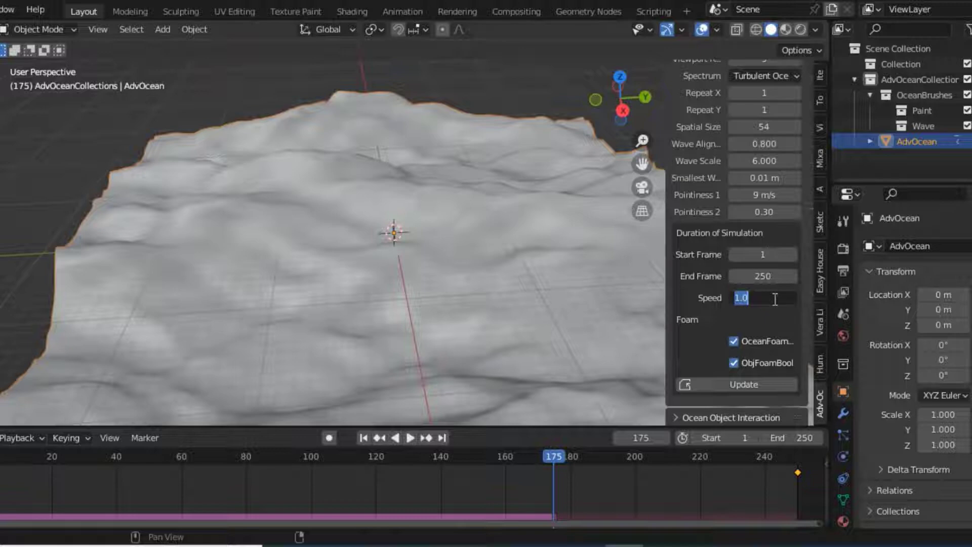
pyautogui.write('1')
pyautogui.press('Return')
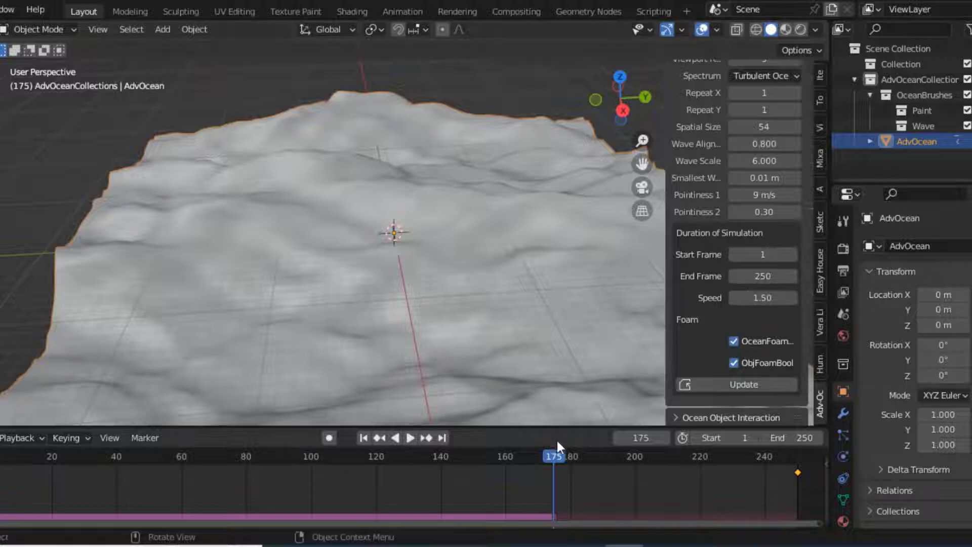
pyautogui.click(409, 436)
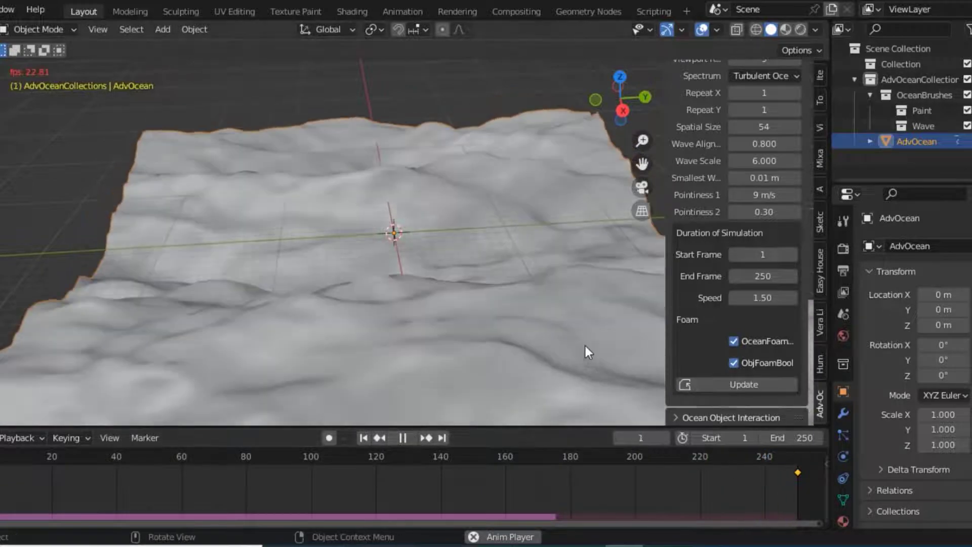
pyautogui.scroll(-3, 739, 370)
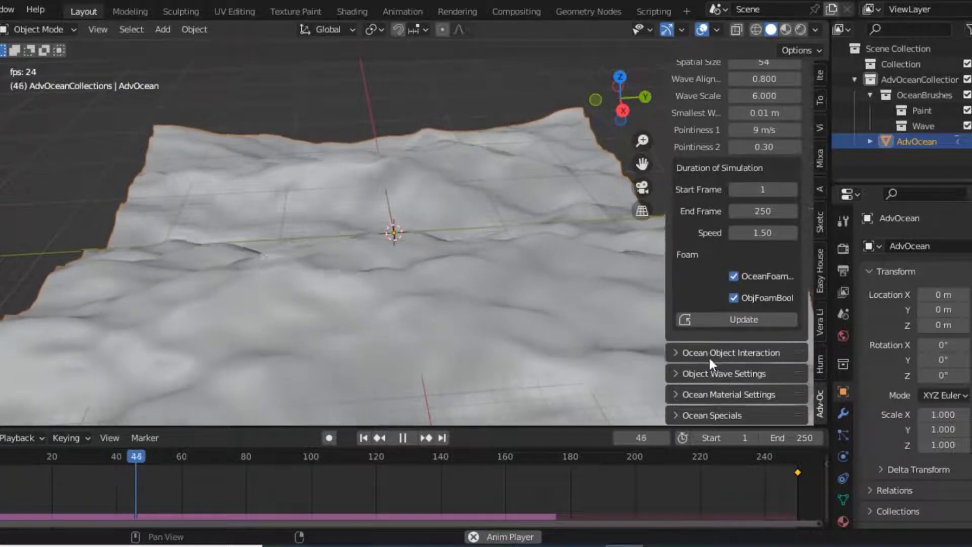
# Expand Ocean Object Interaction and enable SmootherDetail.
pyautogui.click(679, 352)
pyautogui.scroll(-2, 701, 361)
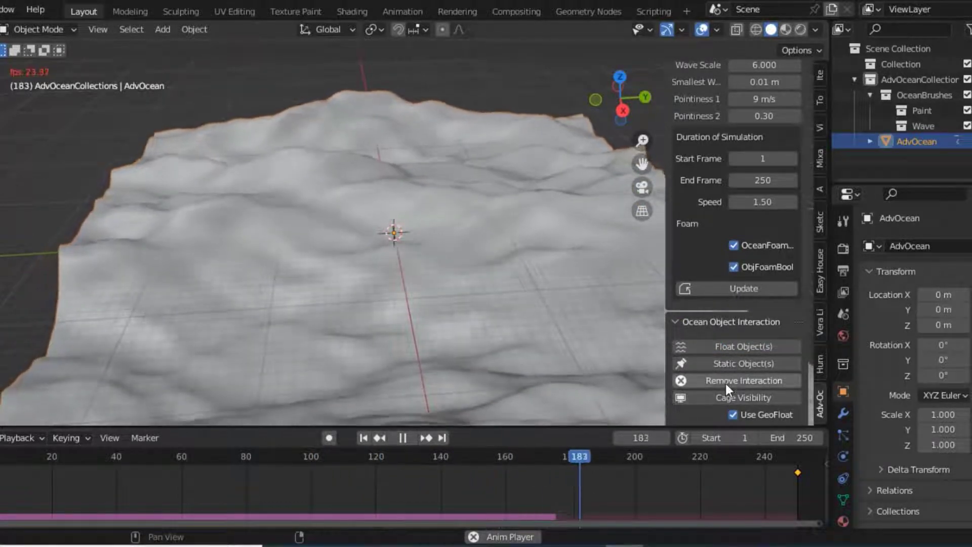
pyautogui.scroll(-5, 725, 381)
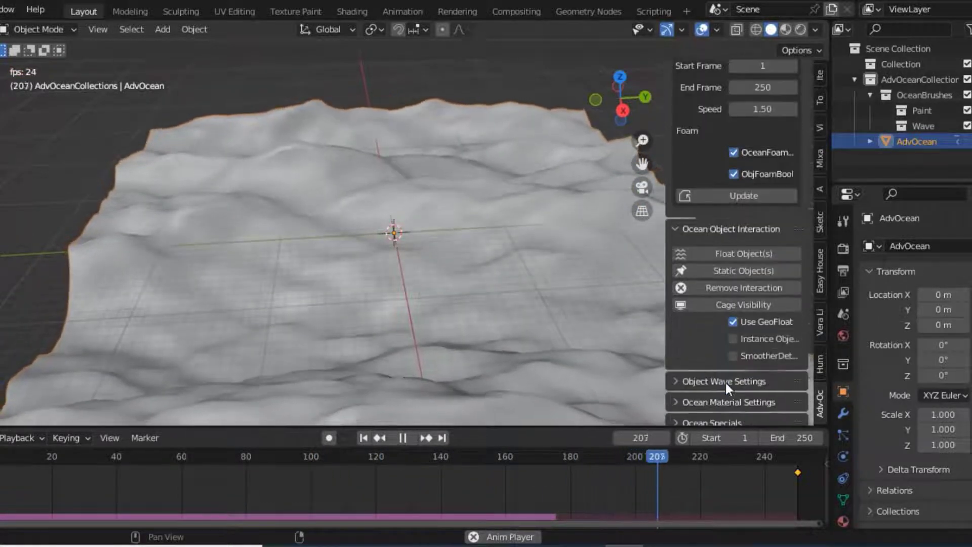
pyautogui.click(733, 356)
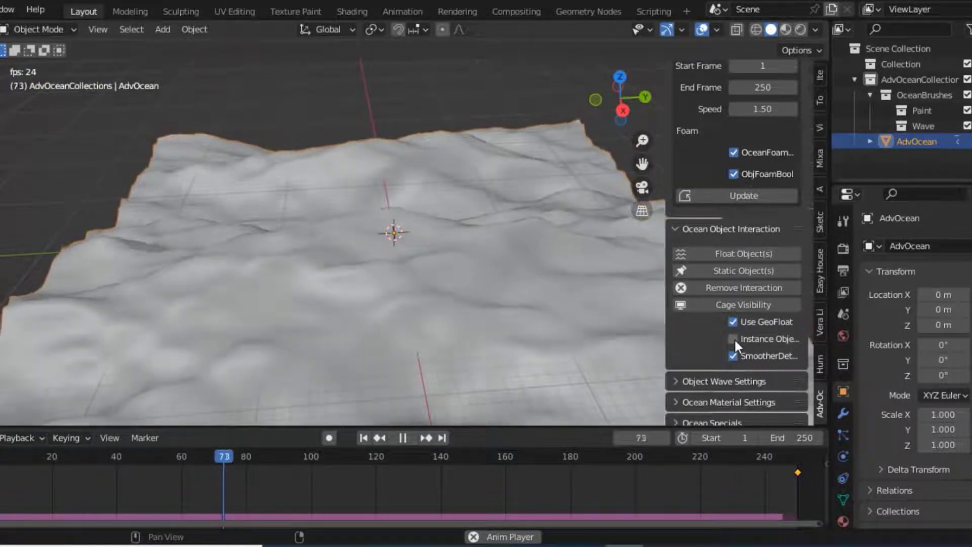
# Expand the Object Wave Settings panel.
pyautogui.click(684, 380)
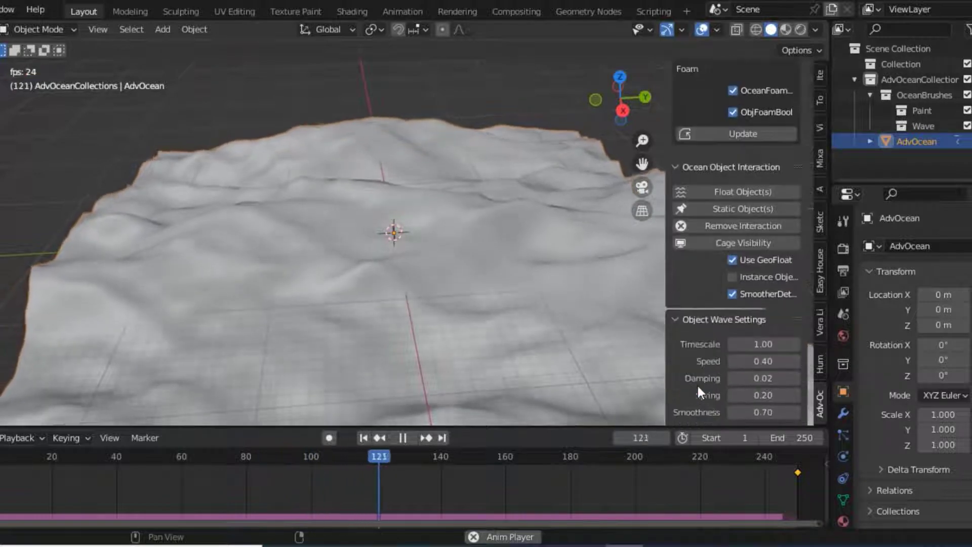
pyautogui.scroll(-5, 698, 383)
pyautogui.scroll(-1, 724, 357)
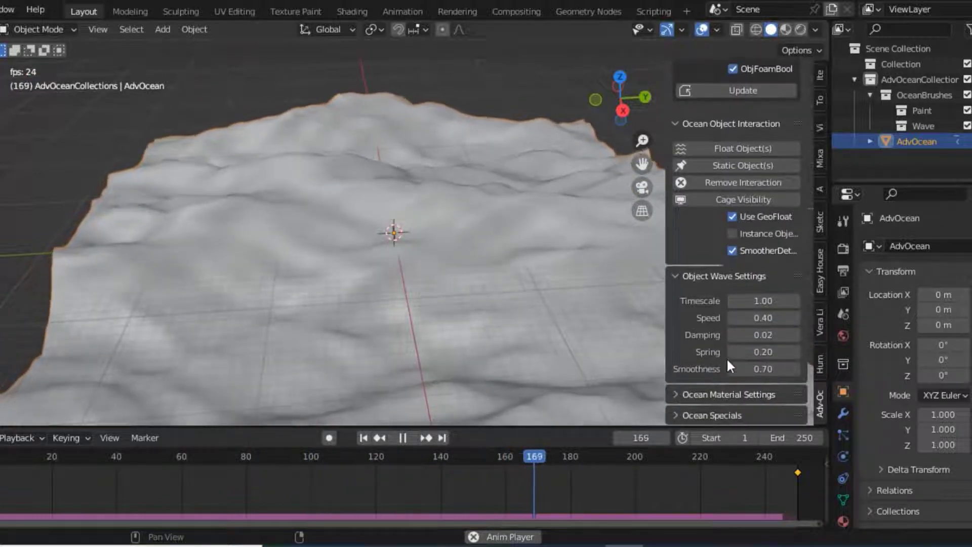
# Expand Ocean Material Settings and review the available material versions.
pyautogui.click(707, 393)
pyautogui.scroll(-3, 708, 390)
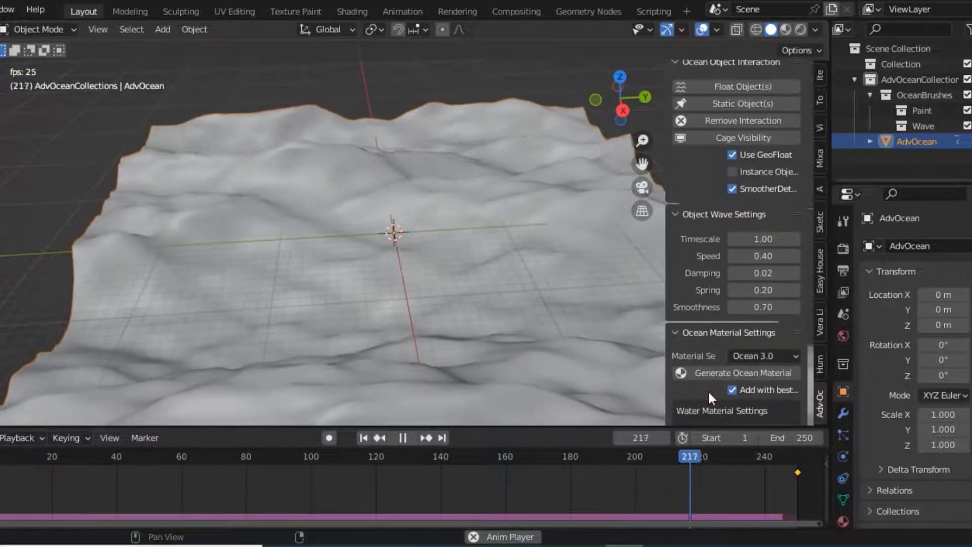
pyautogui.scroll(-2, 739, 374)
pyautogui.click(780, 321)
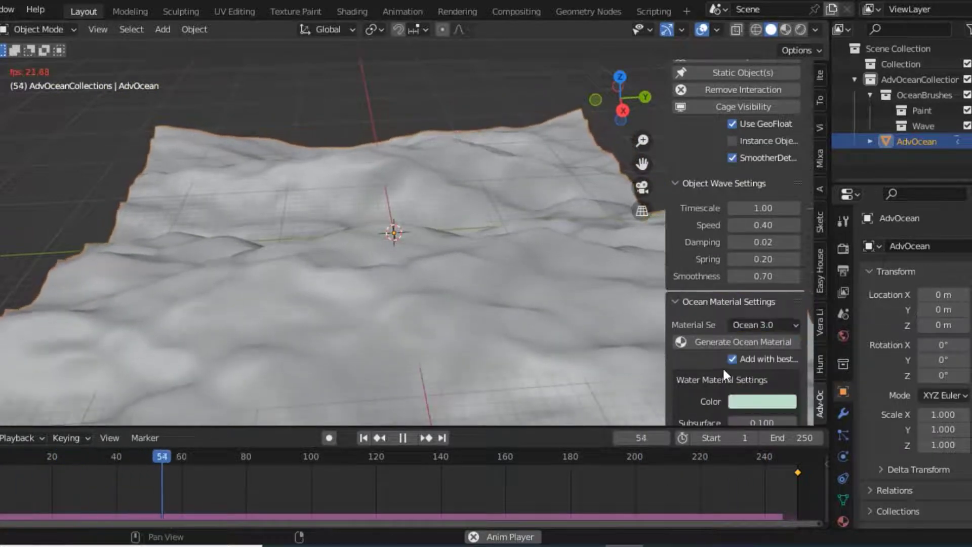
pyautogui.scroll(-3, 712, 376)
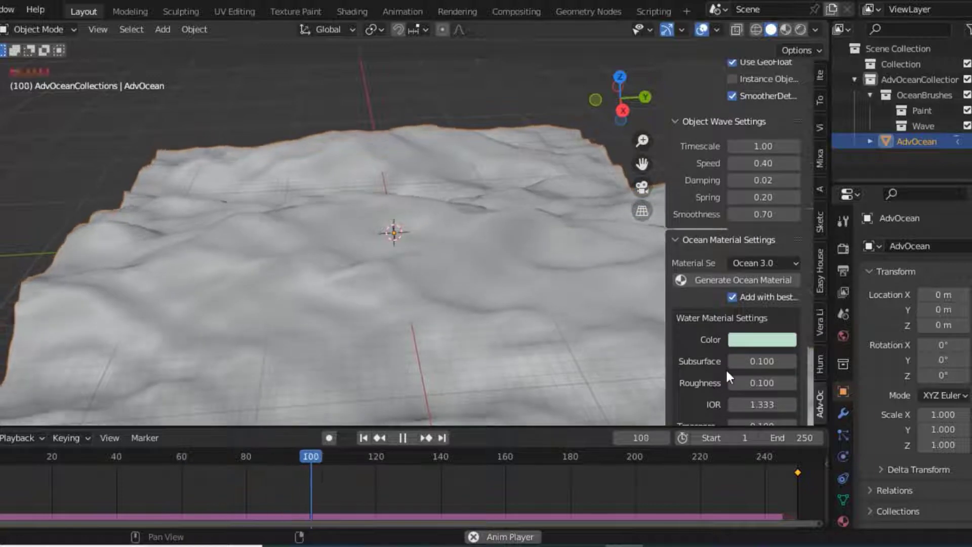
pyautogui.scroll(-3, 727, 369)
pyautogui.scroll(-3, 729, 374)
pyautogui.scroll(-2, 732, 382)
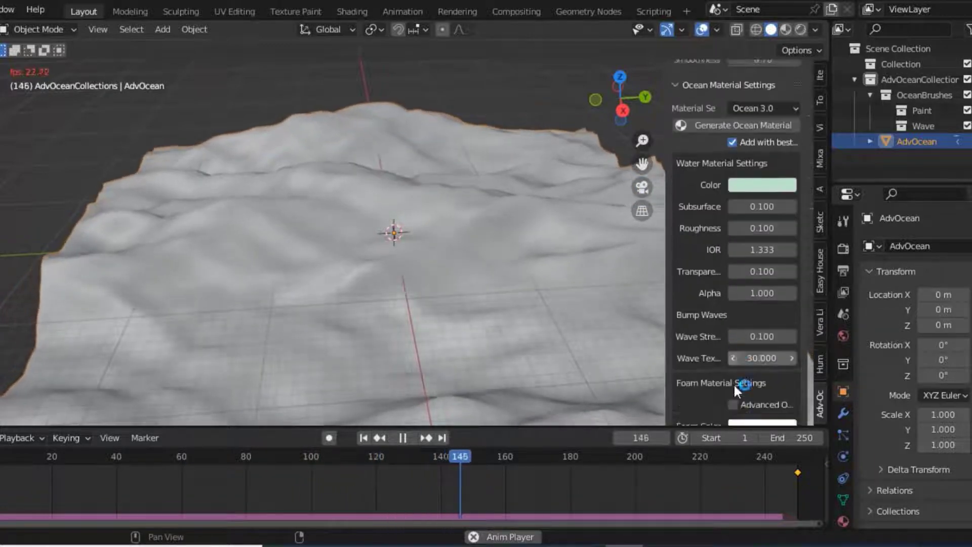
pyautogui.scroll(-5, 733, 383)
pyautogui.scroll(-6, 733, 383)
pyautogui.scroll(-6, 735, 386)
pyautogui.scroll(-1, 734, 387)
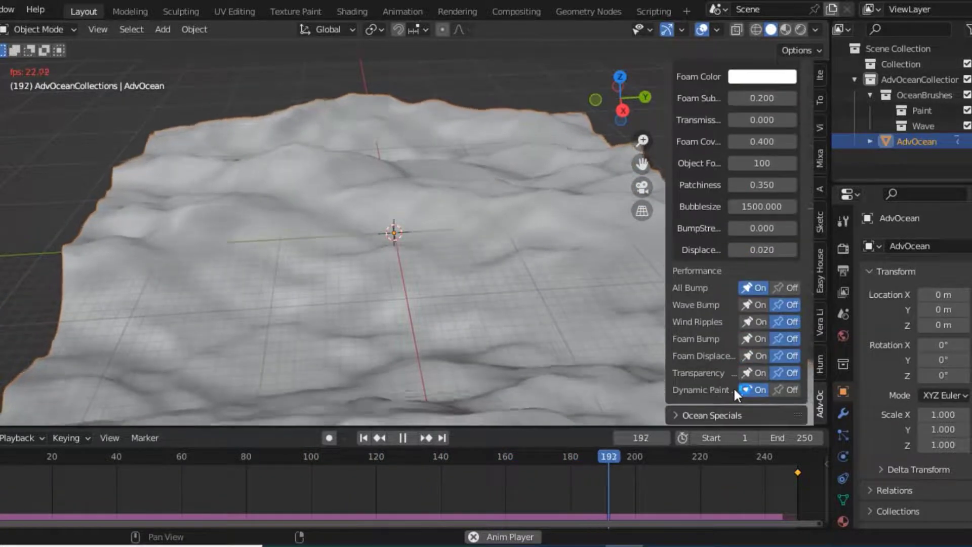
# Expand Ocean Specials and look through the special-effect options.
pyautogui.click(707, 414)
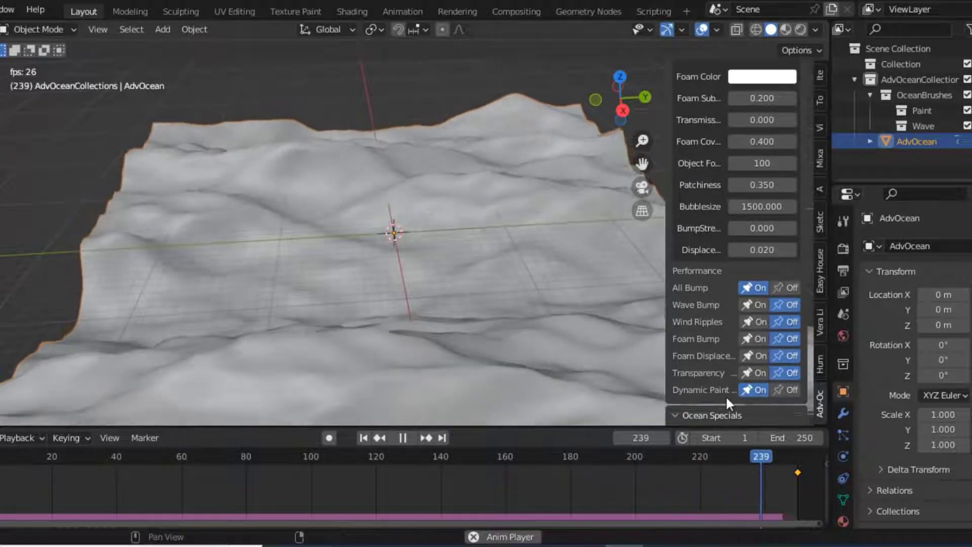
pyautogui.scroll(-6, 693, 402)
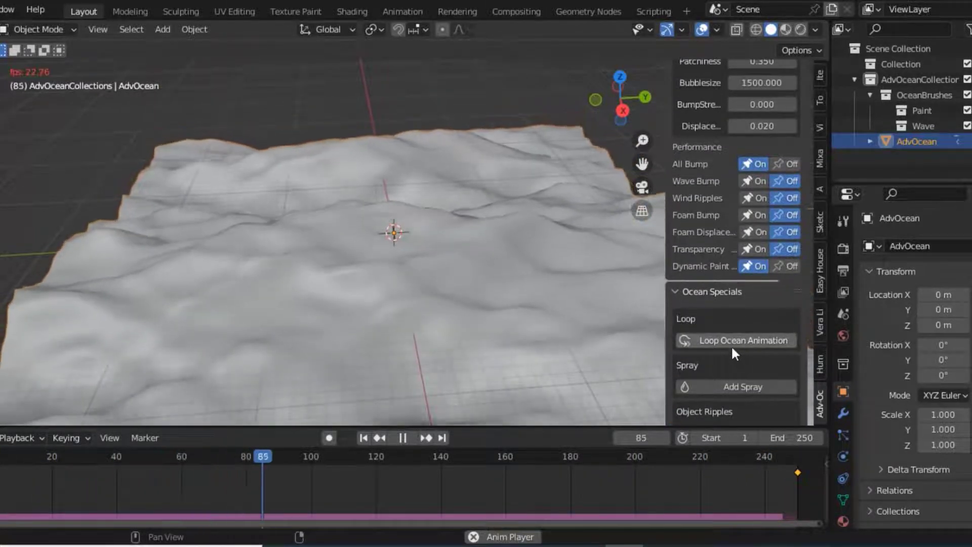
pyautogui.scroll(-2, 735, 349)
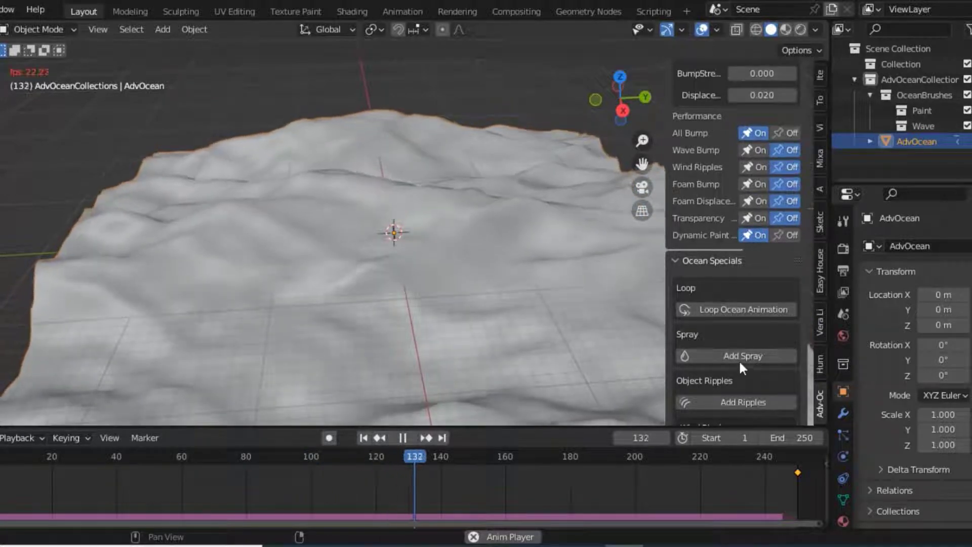
pyautogui.scroll(-3, 741, 391)
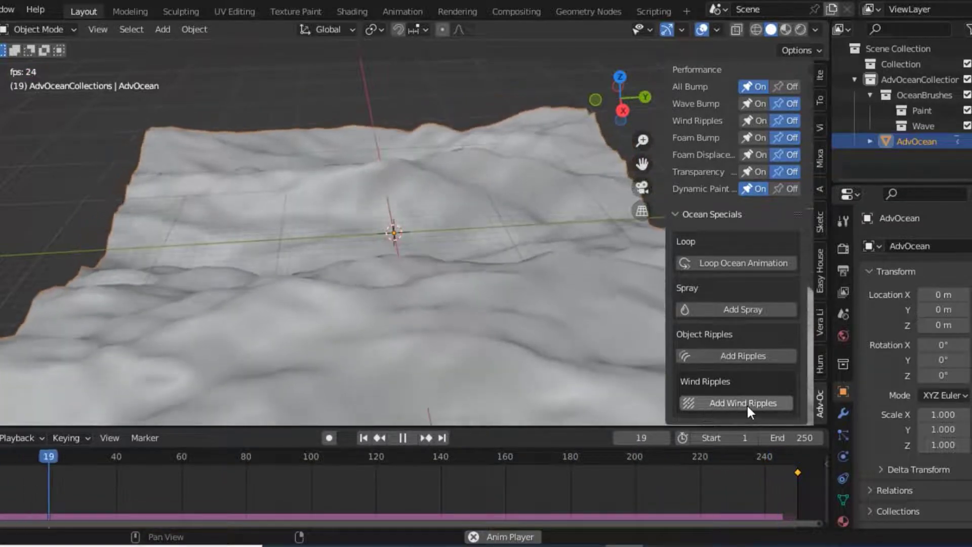
pyautogui.scroll(10, 768, 343)
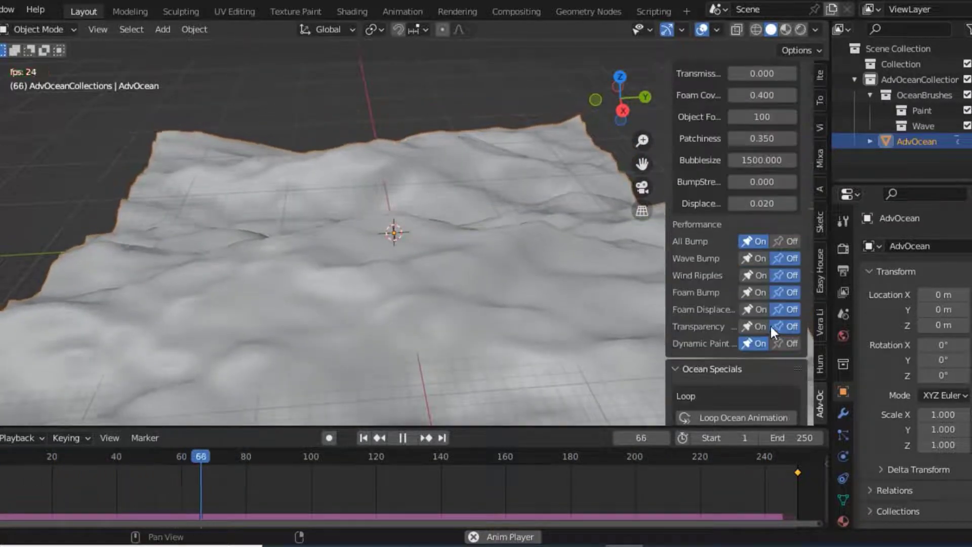
pyautogui.scroll(10, 770, 325)
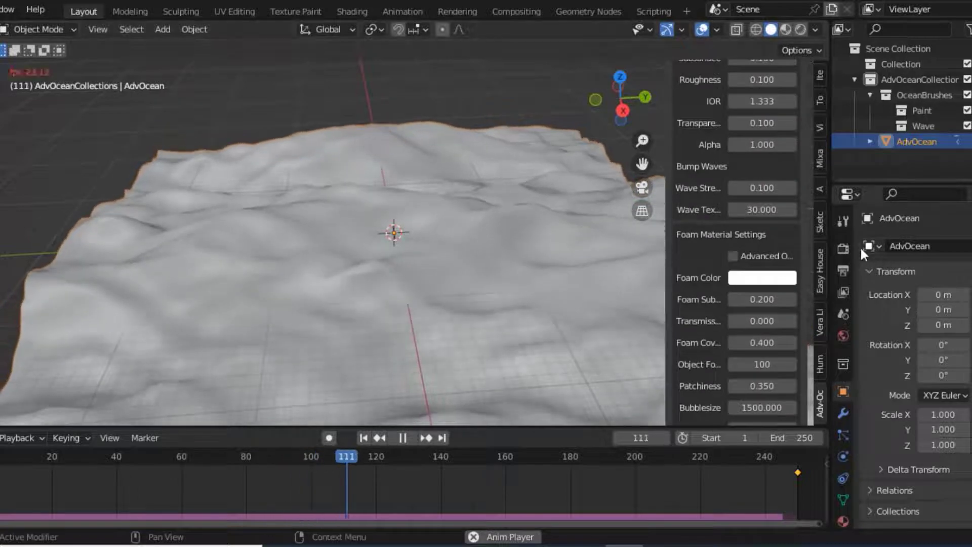
# Switch the render engine to Cycles and turn on Rendered viewport shading.
pyautogui.click(843, 248)
pyautogui.click(945, 247)
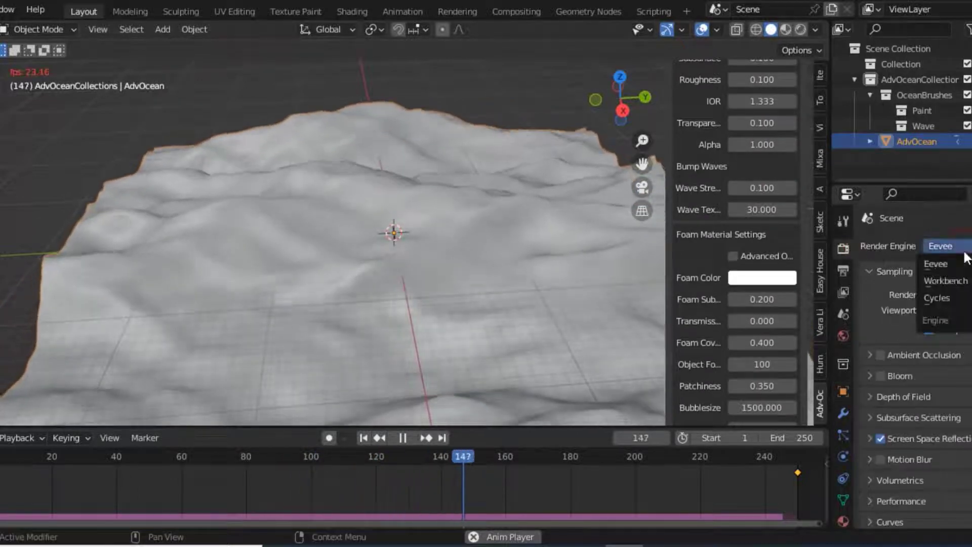
pyautogui.click(951, 298)
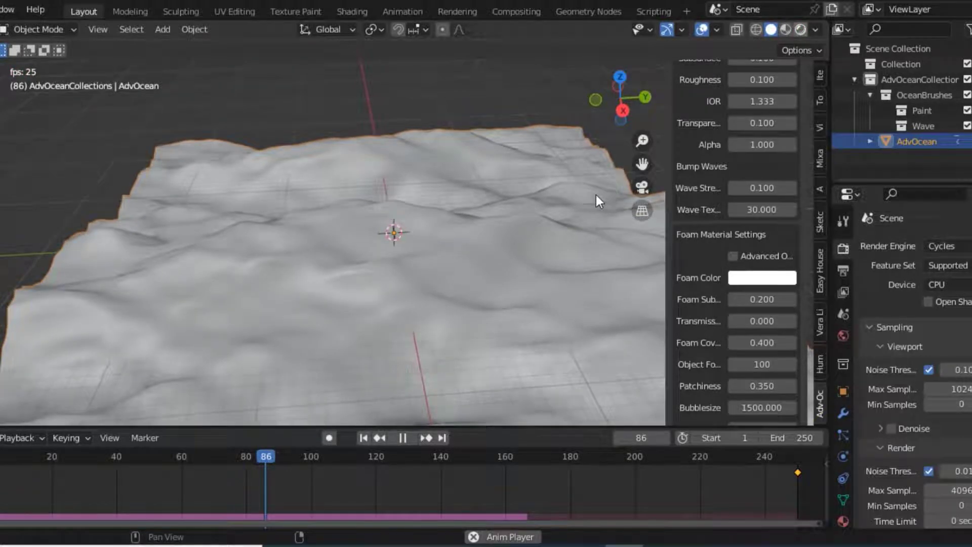
pyautogui.hotkey('shift', 'z')
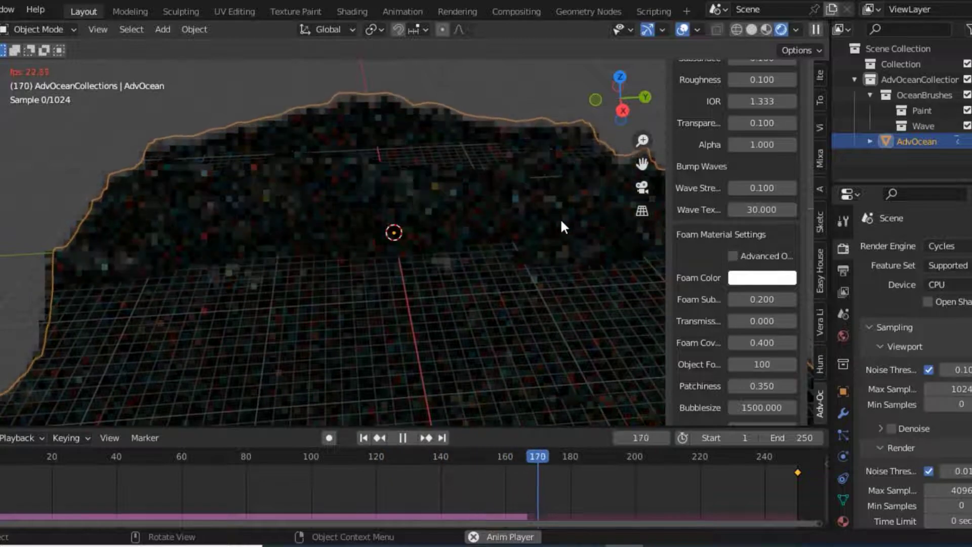
# Uncheck Scene World in Viewport Shading so the preview uses the built-in HDRI.
pyautogui.click(796, 33)
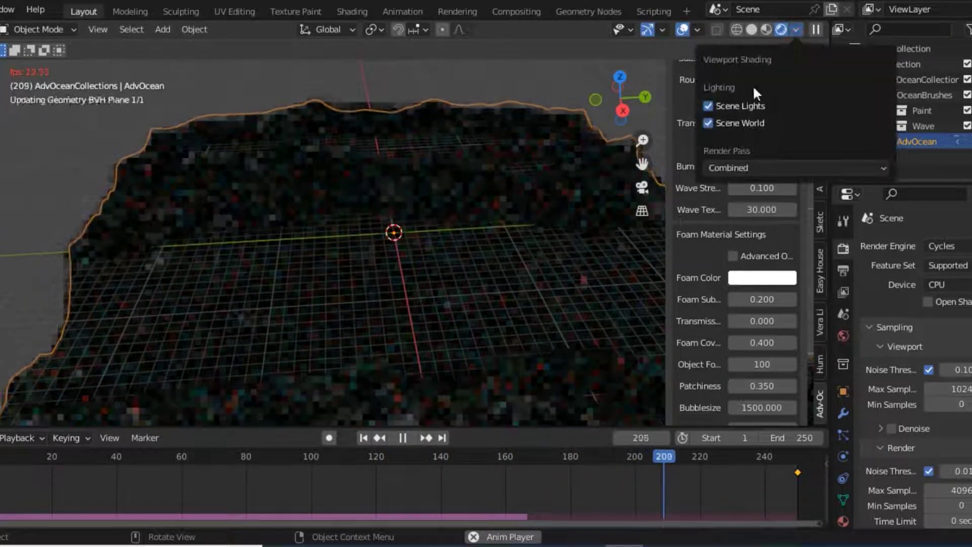
pyautogui.click(720, 123)
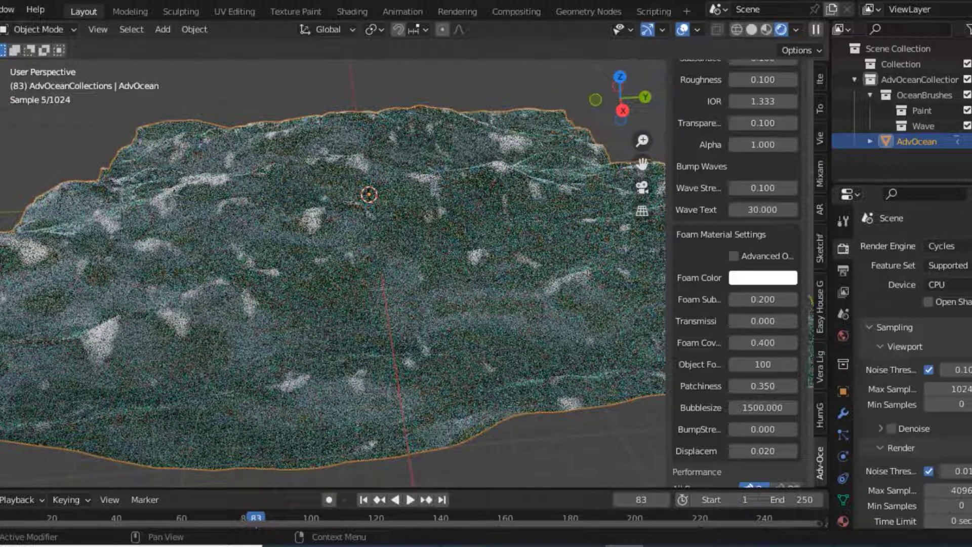
# Disable Denoise under Sampling for final Cycles renders.
pyautogui.scroll(-2, 902, 446)
pyautogui.scroll(-1, 897, 450)
pyautogui.click(891, 451)
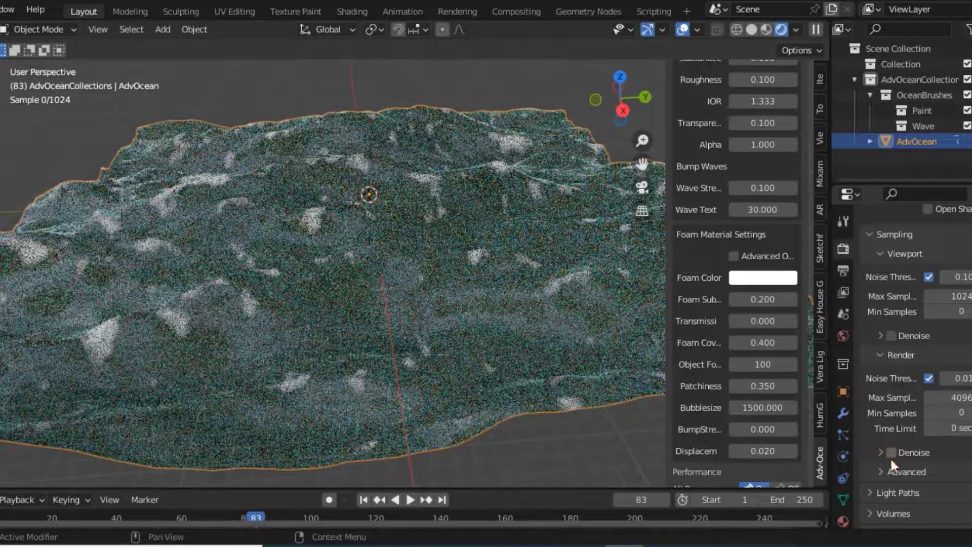
# Enable the Simplify panel for the scene.
pyautogui.scroll(-2, 891, 467)
pyautogui.scroll(-2, 891, 467)
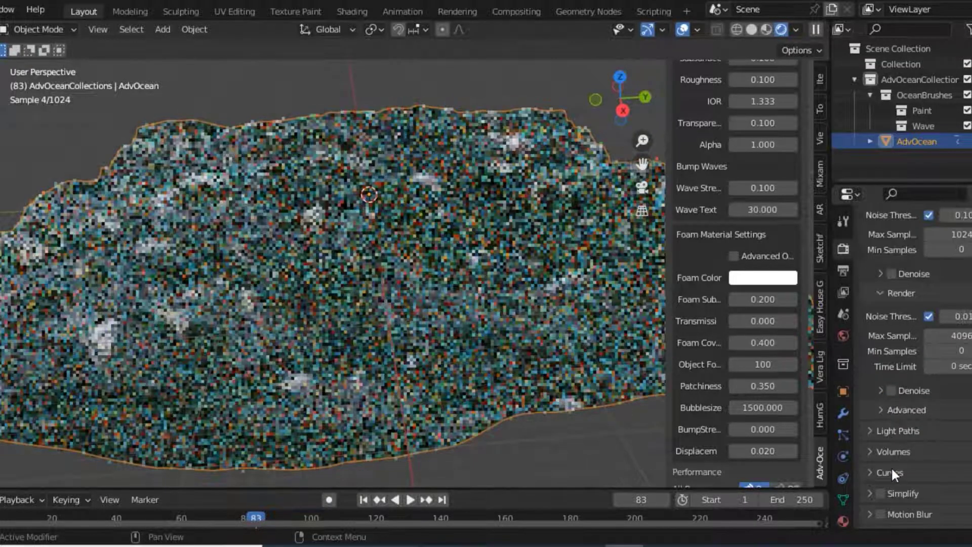
pyautogui.scroll(-2, 891, 467)
pyautogui.scroll(-2, 890, 466)
pyautogui.scroll(-2, 894, 481)
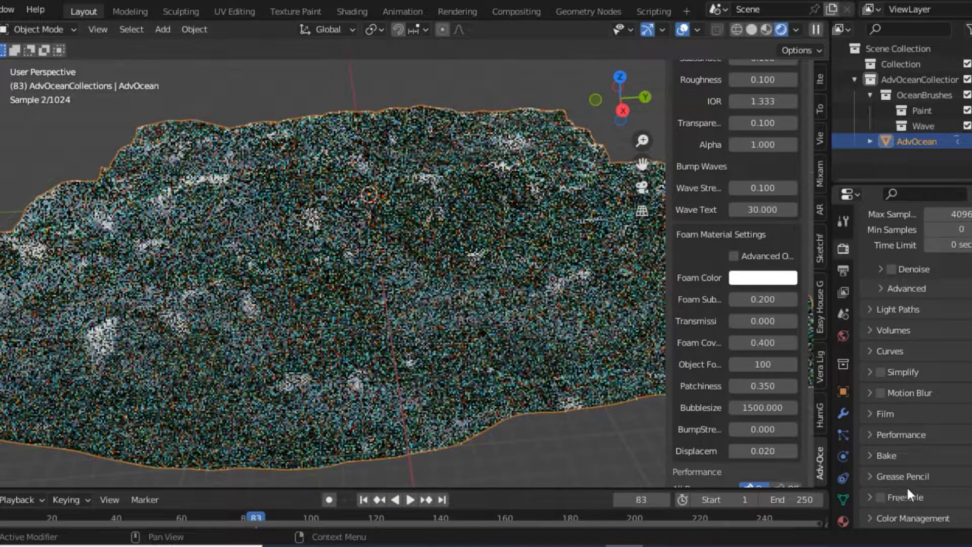
pyautogui.click(881, 371)
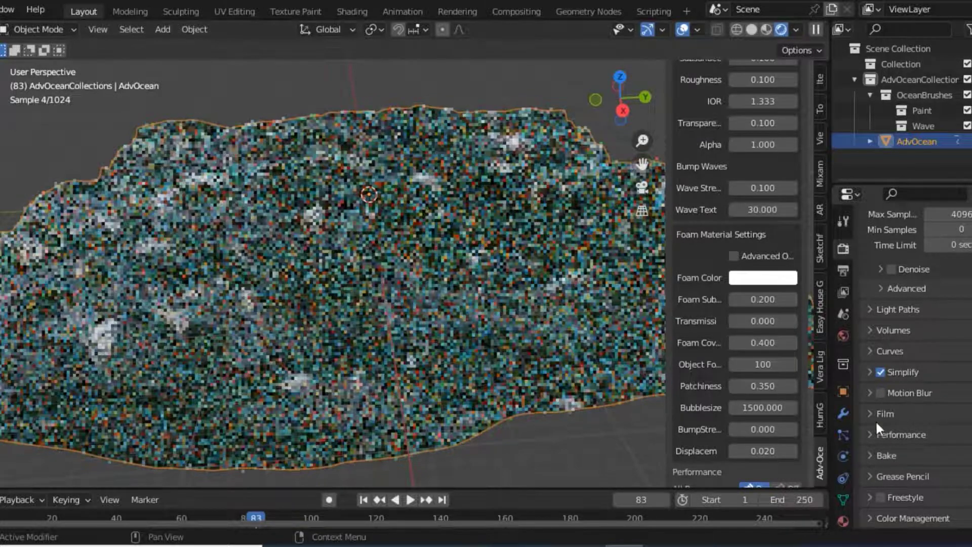
pyautogui.scroll(1, 949, 264)
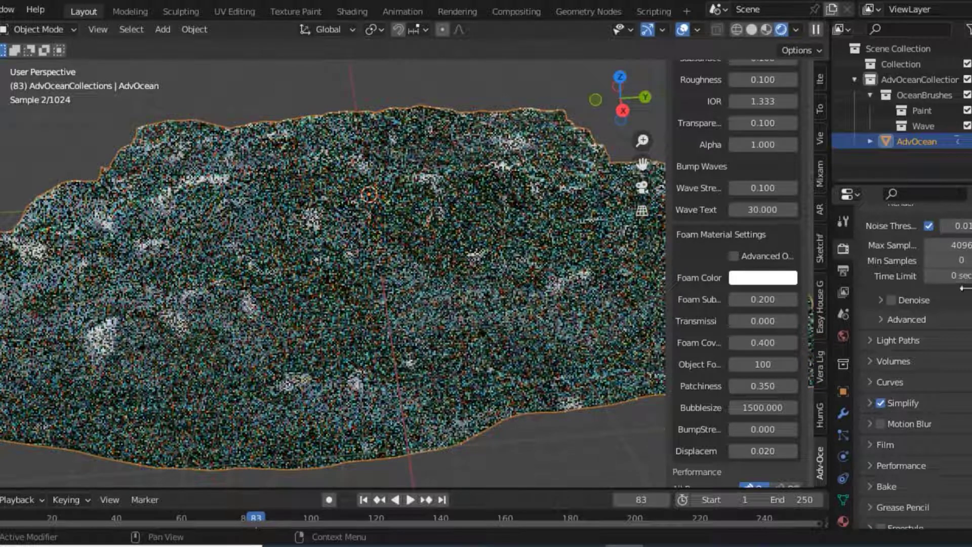
pyautogui.scroll(1, 965, 295)
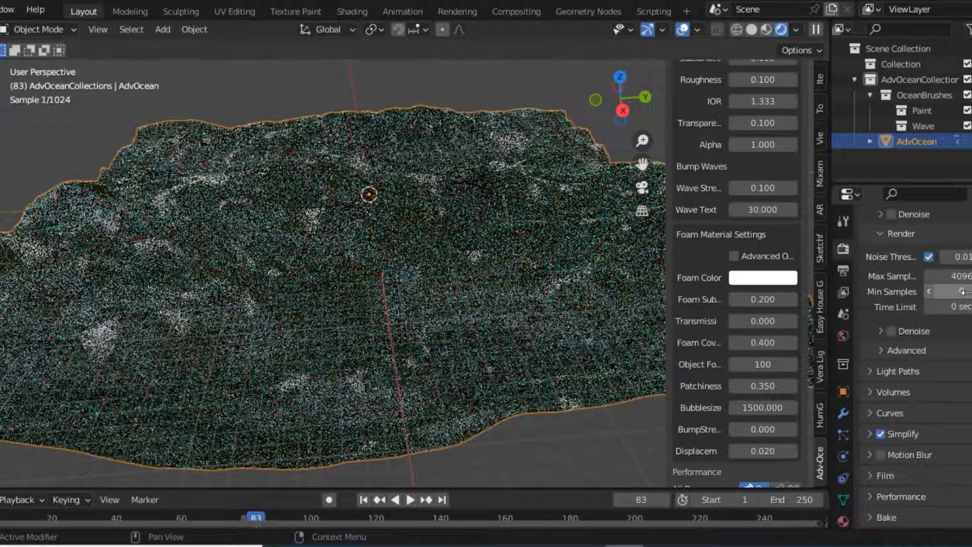
pyautogui.scroll(2, 964, 294)
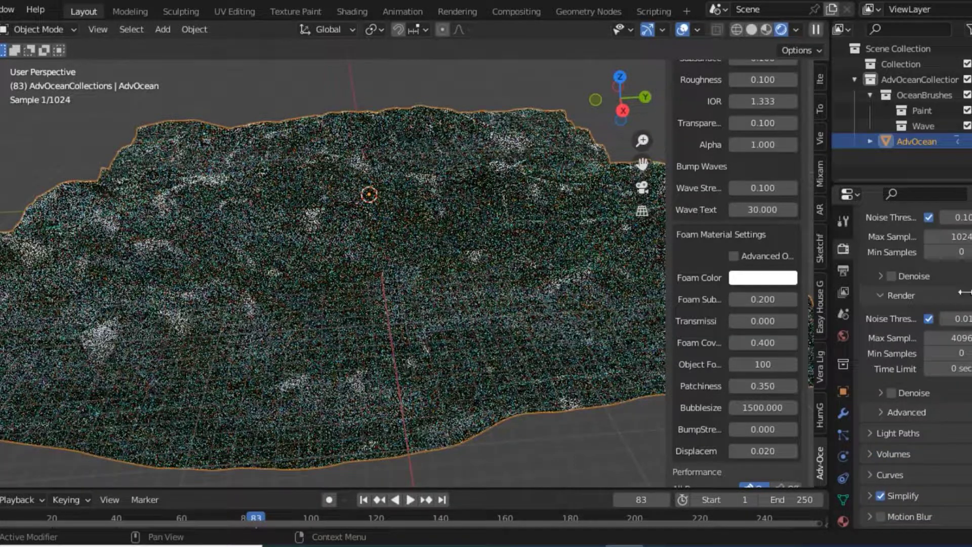
pyautogui.scroll(2, 966, 298)
pyautogui.scroll(3, 964, 304)
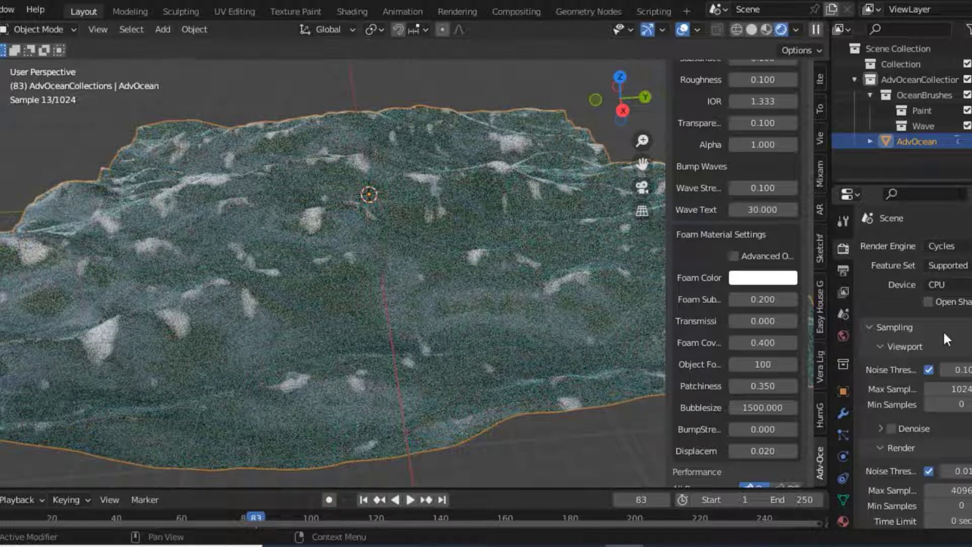
# Raise HDRI lighting Strength to 2.000 and choose a different HDRI.
pyautogui.click(795, 30)
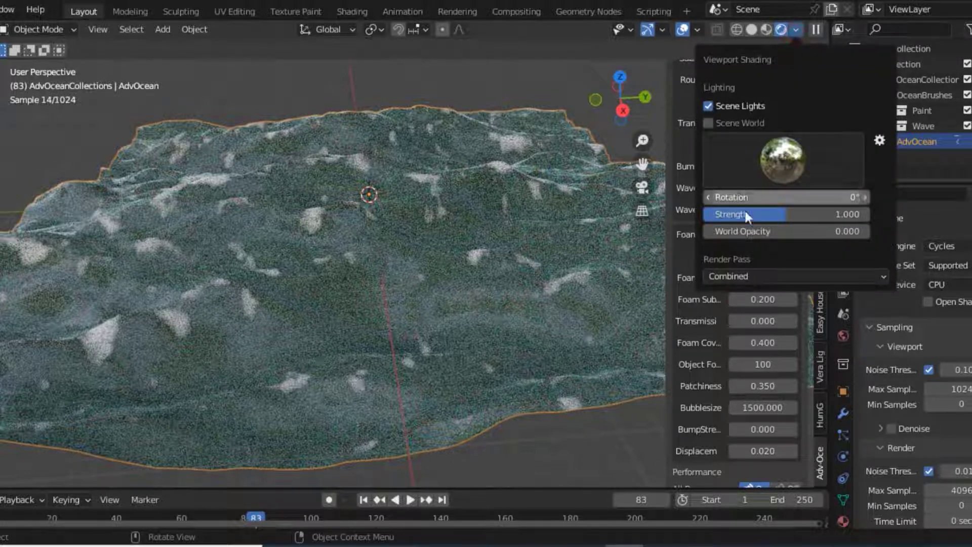
pyautogui.moveTo(770, 213); pyautogui.dragTo(869, 215)
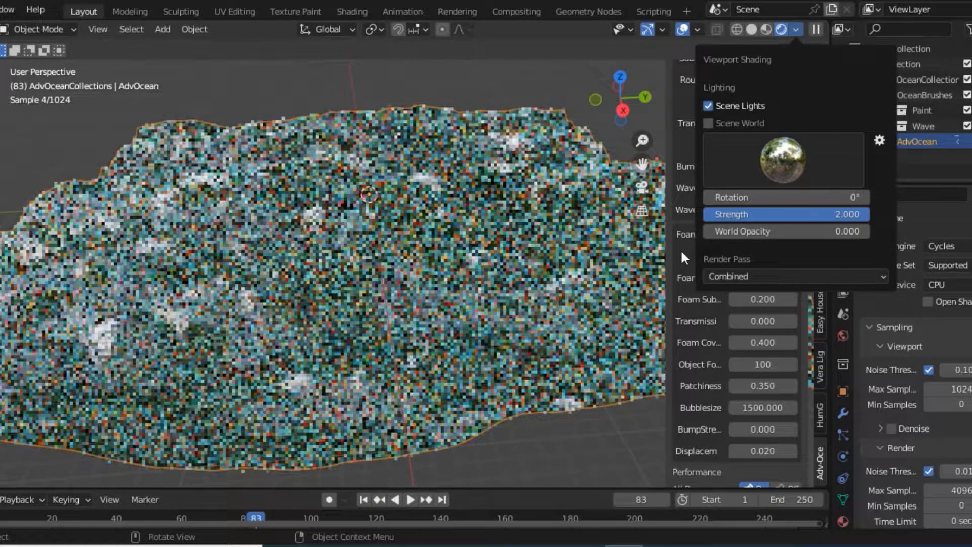
pyautogui.click(794, 164)
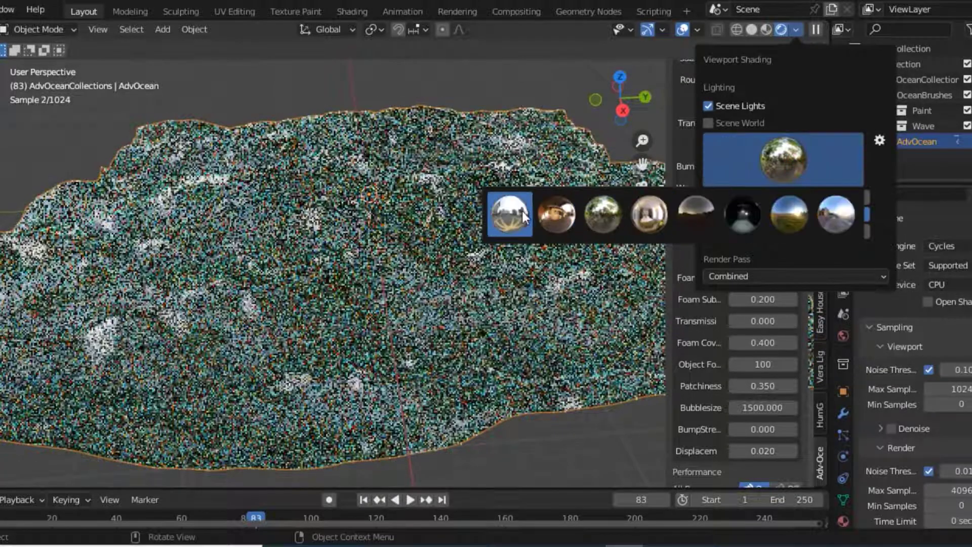
pyautogui.click(524, 218)
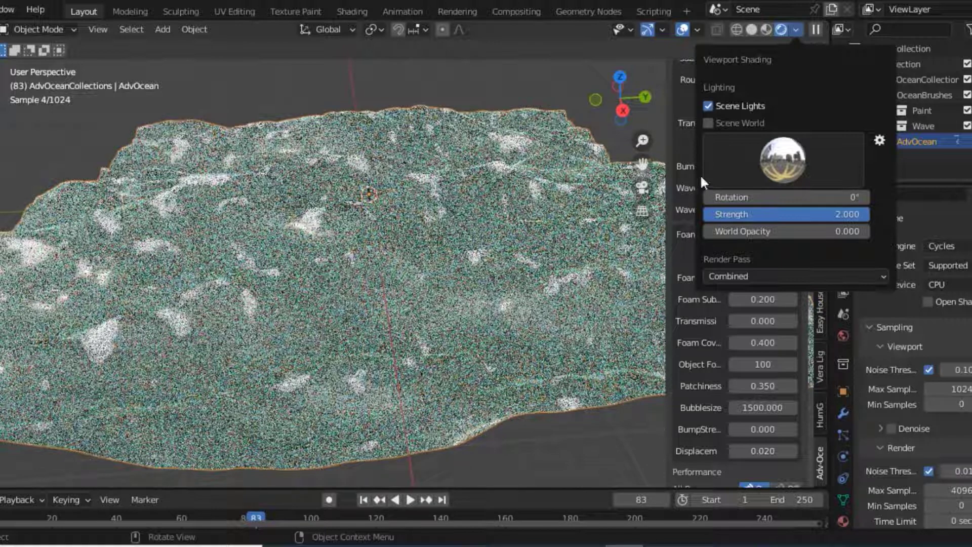
# Hide viewport overlays and raise World Opacity to show the HDRI background.
pyautogui.click(683, 29)
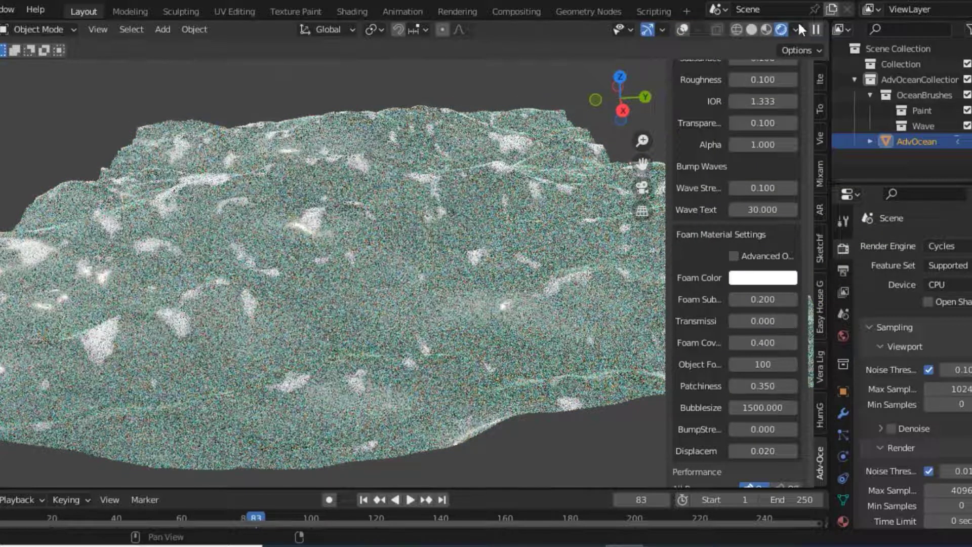
pyautogui.click(797, 27)
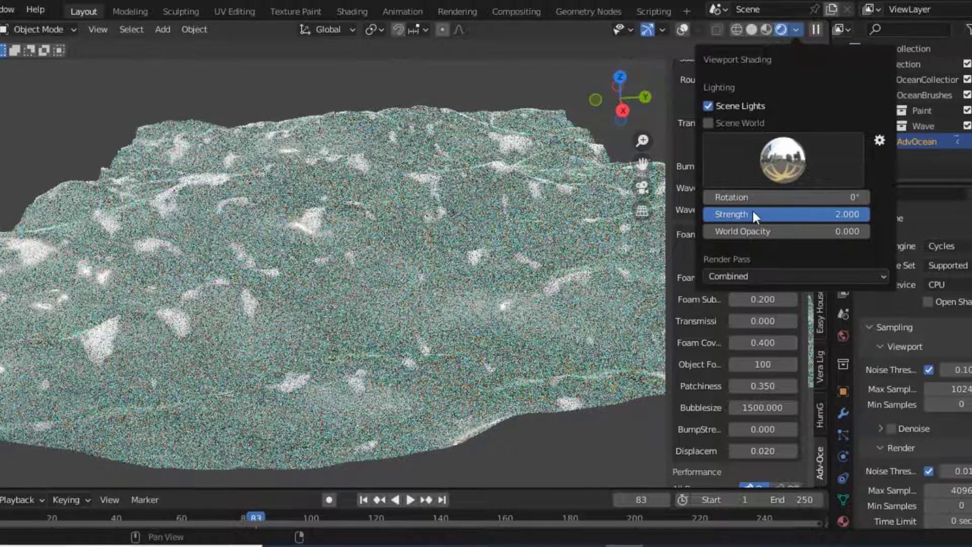
pyautogui.moveTo(752, 231); pyautogui.dragTo(780, 231)
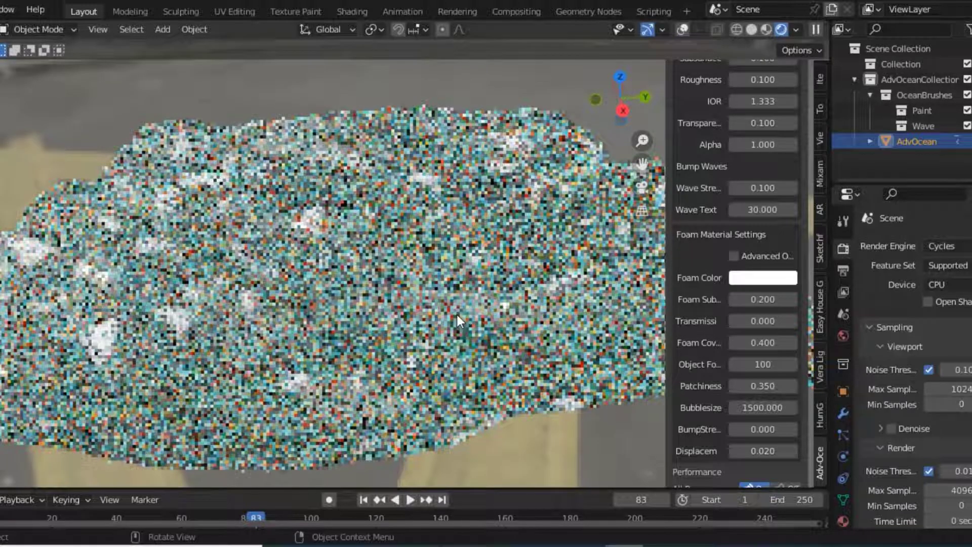
# Orbit to a higher view across the ocean and keep Feature Set on Supported.
pyautogui.moveTo(457, 315)
pyautogui.mouseDown(button='middle')
pyautogui.moveTo(486, 289)
pyautogui.moveTo(471, 273)
pyautogui.moveTo(471, 283)
pyautogui.moveTo(564, 198)
pyautogui.mouseUp(button='middle')
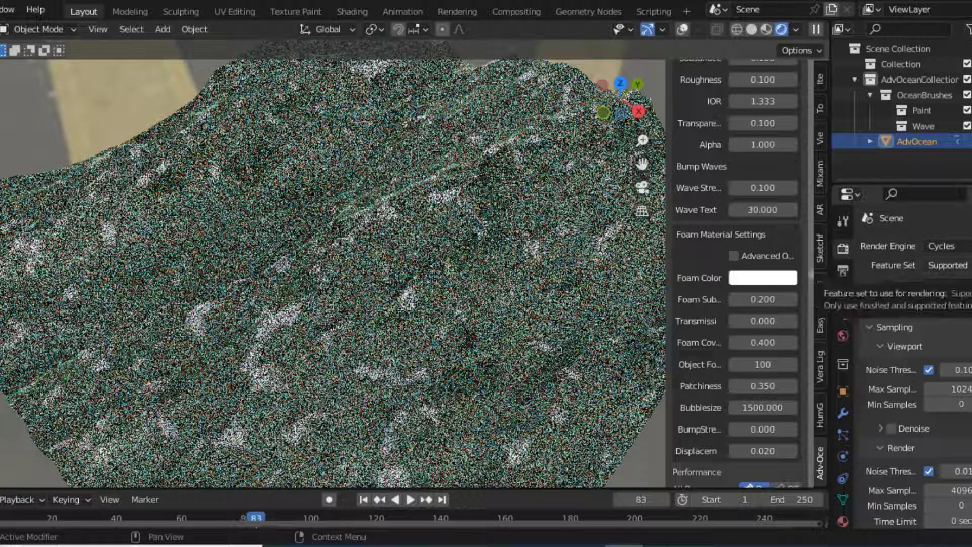
pyautogui.click(949, 265)
pyautogui.click(936, 282)
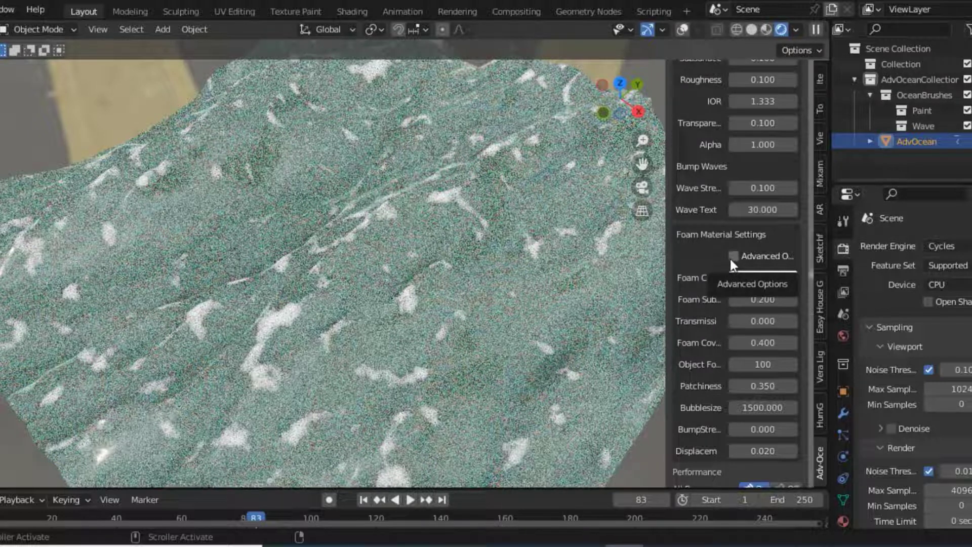
# Shift the Water Material Settings colour from pale mint toward cyan for bright teal water.
pyautogui.scroll(3, 730, 257)
pyautogui.scroll(4, 729, 257)
pyautogui.scroll(2, 729, 256)
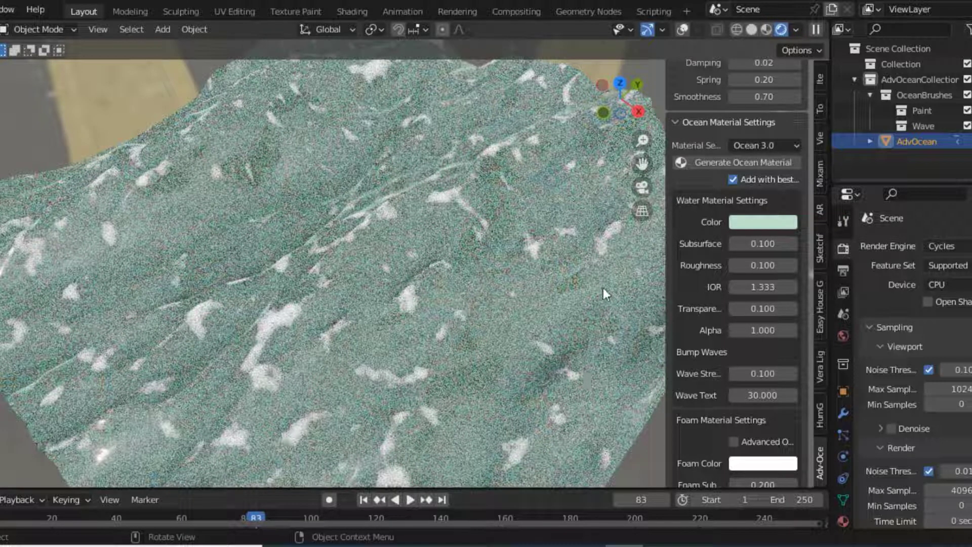
pyautogui.click(743, 222)
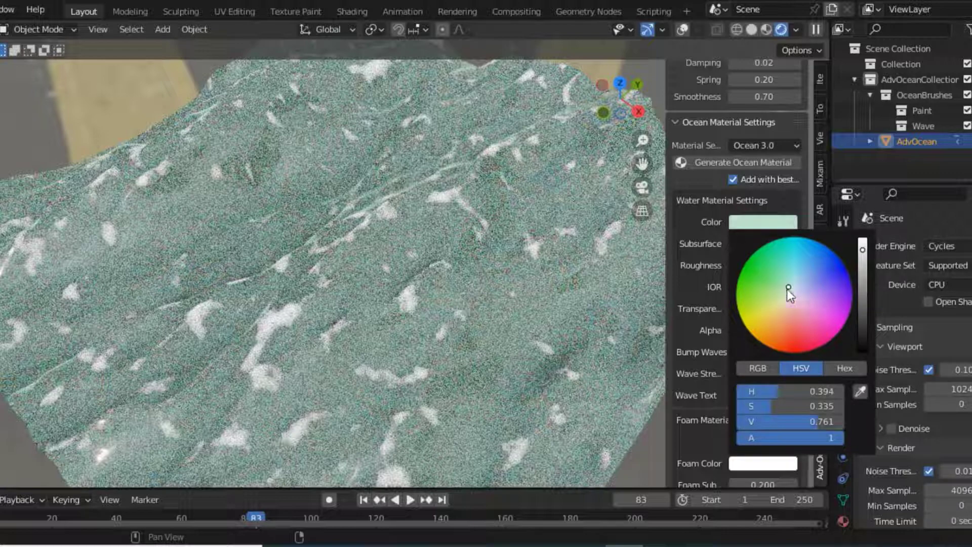
pyautogui.moveTo(788, 288); pyautogui.dragTo(794, 264)
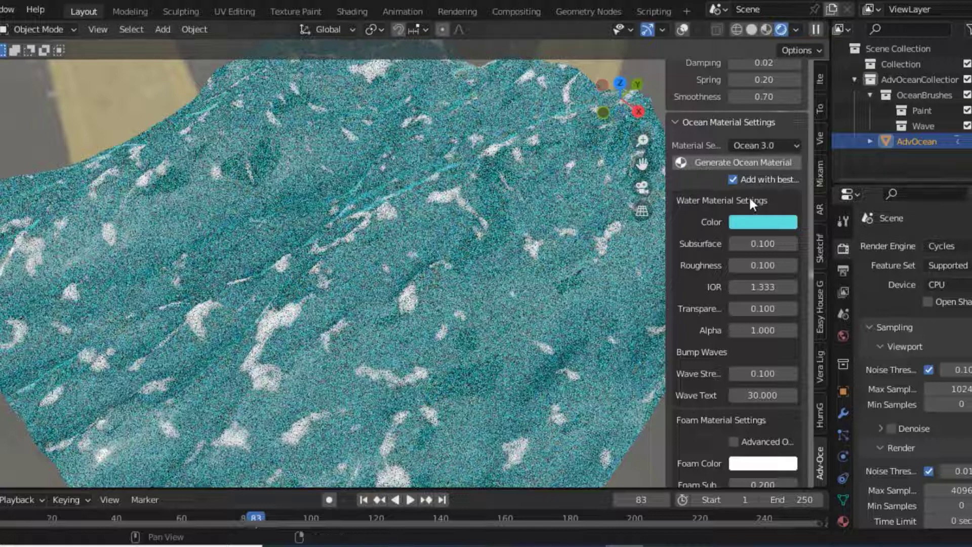
pyautogui.scroll(4, 751, 203)
pyautogui.scroll(4, 753, 206)
pyautogui.scroll(4, 752, 204)
pyautogui.scroll(8, 754, 204)
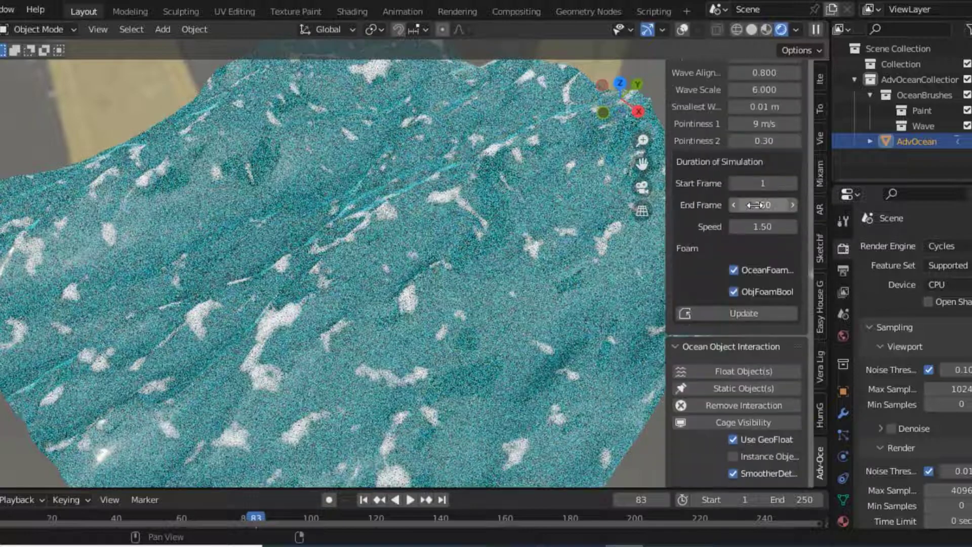